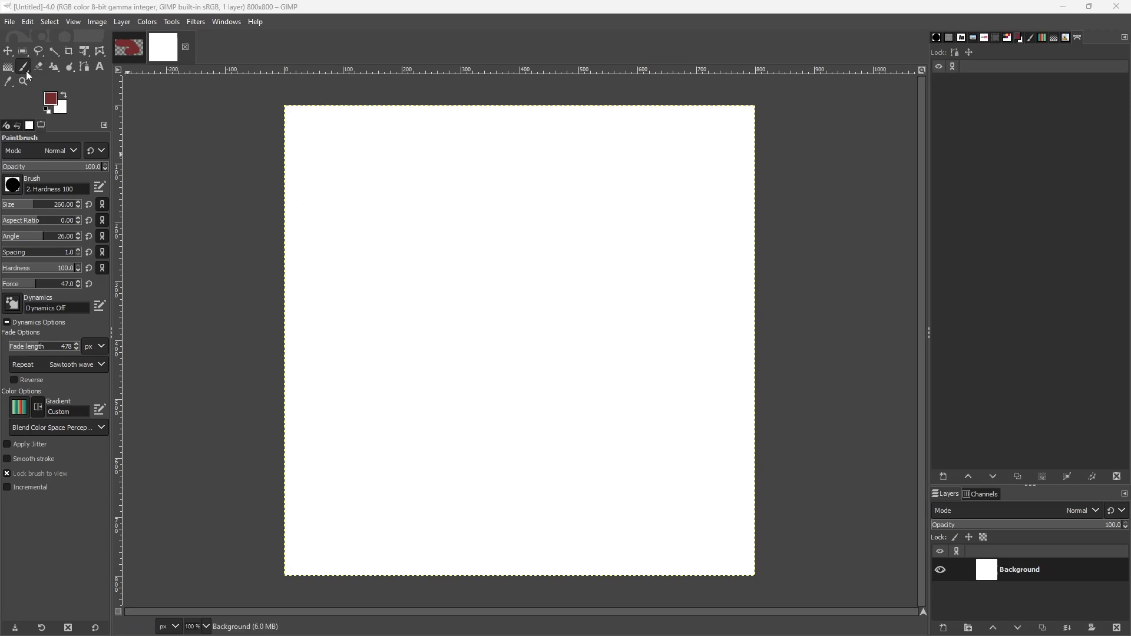
Step: Set the brush size to 83 and paint a dark red circle near the canvas's upper-left corner on a new transparent layer
left_click_drag(32, 206, 20, 206)
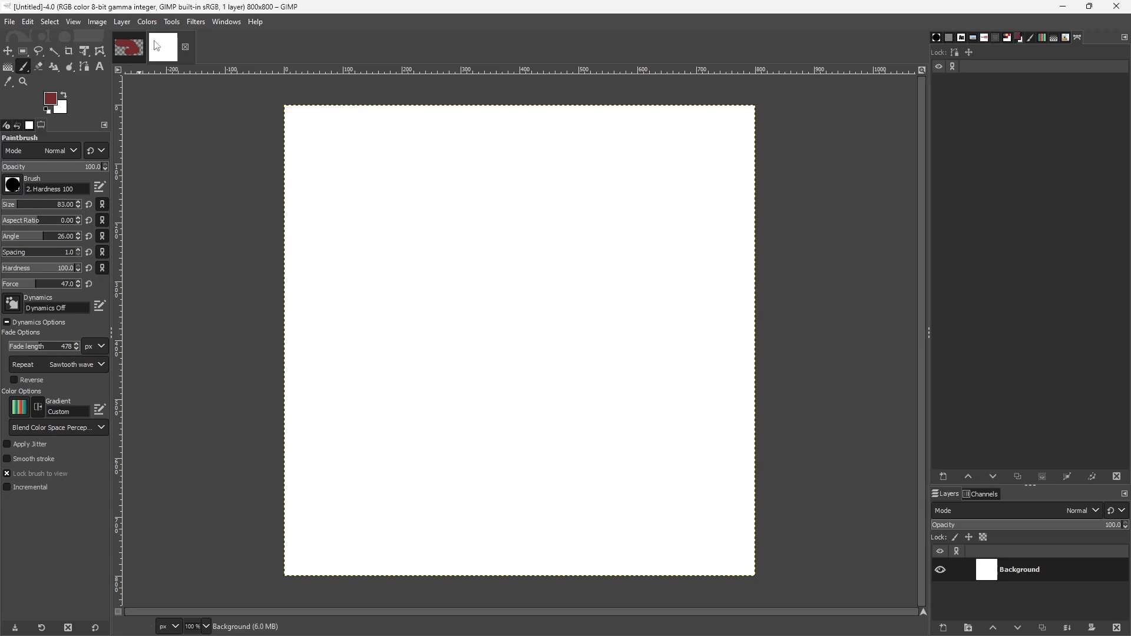
left_click(943, 627)
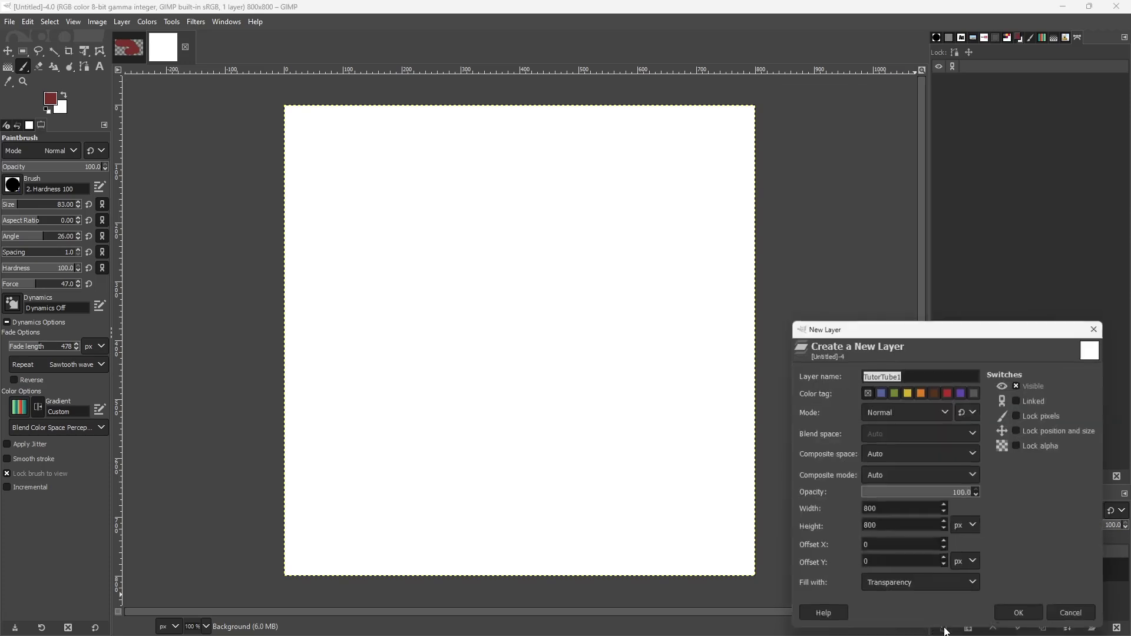
left_click(1018, 613)
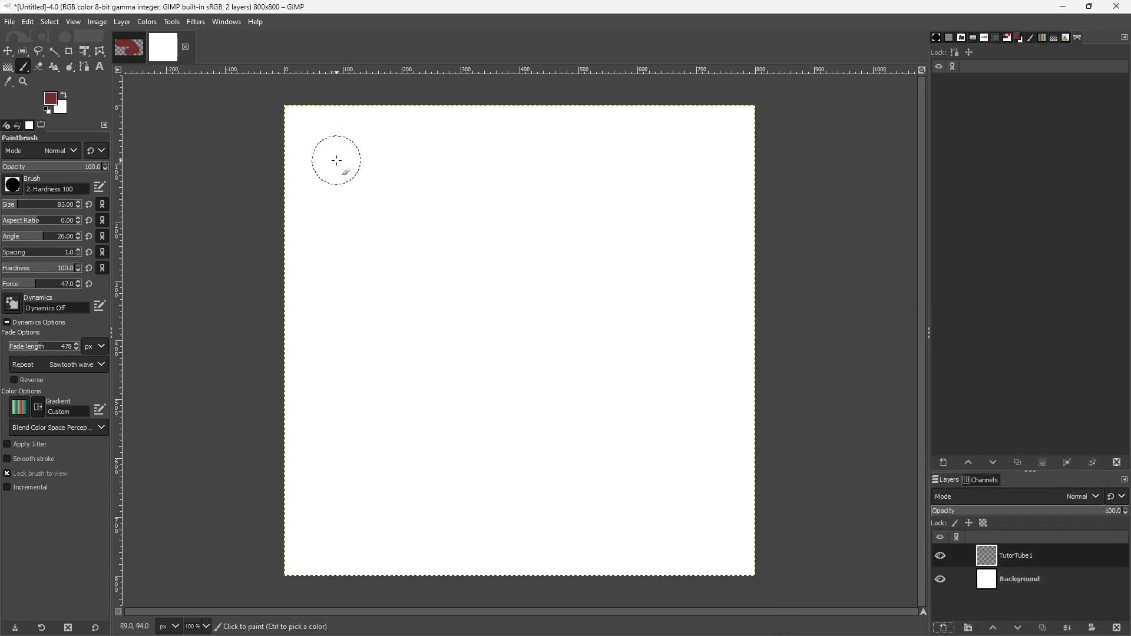
left_click_drag(337, 151, 351, 150)
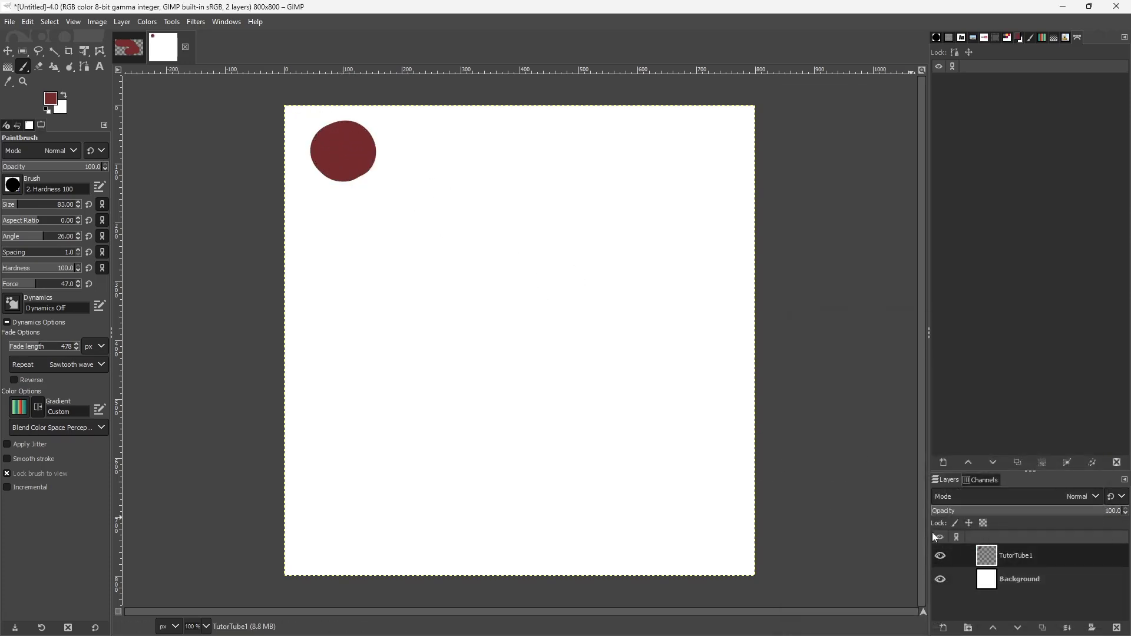
Step: Add two more transparent layers, painting one circle on each so the row extends rightward with overlapping circles
left_click(943, 628)
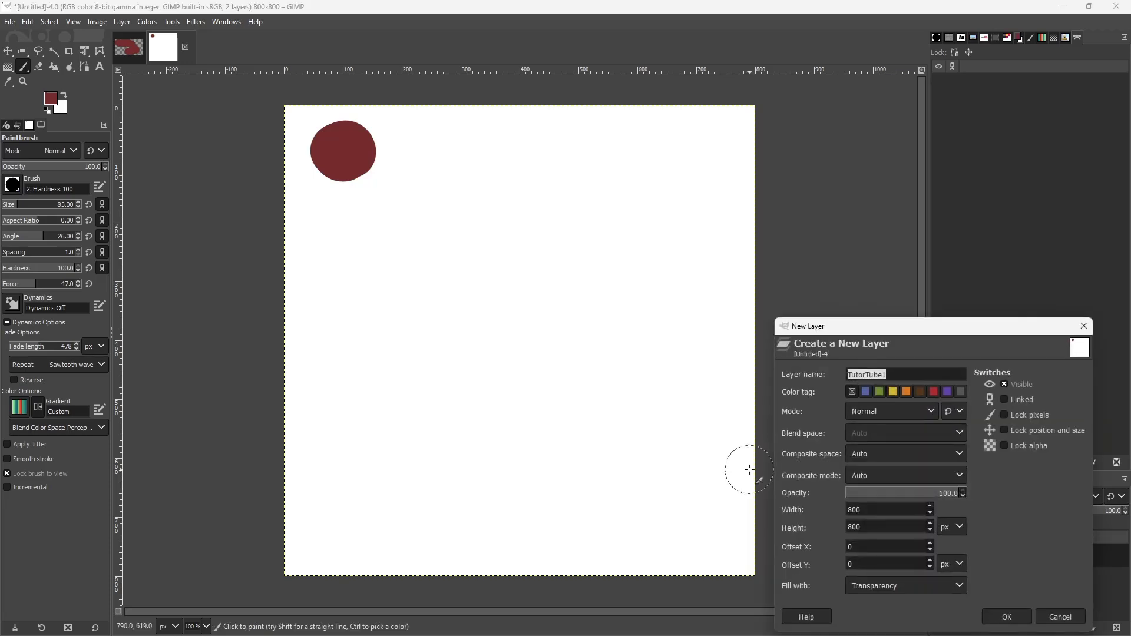
left_click(1007, 614)
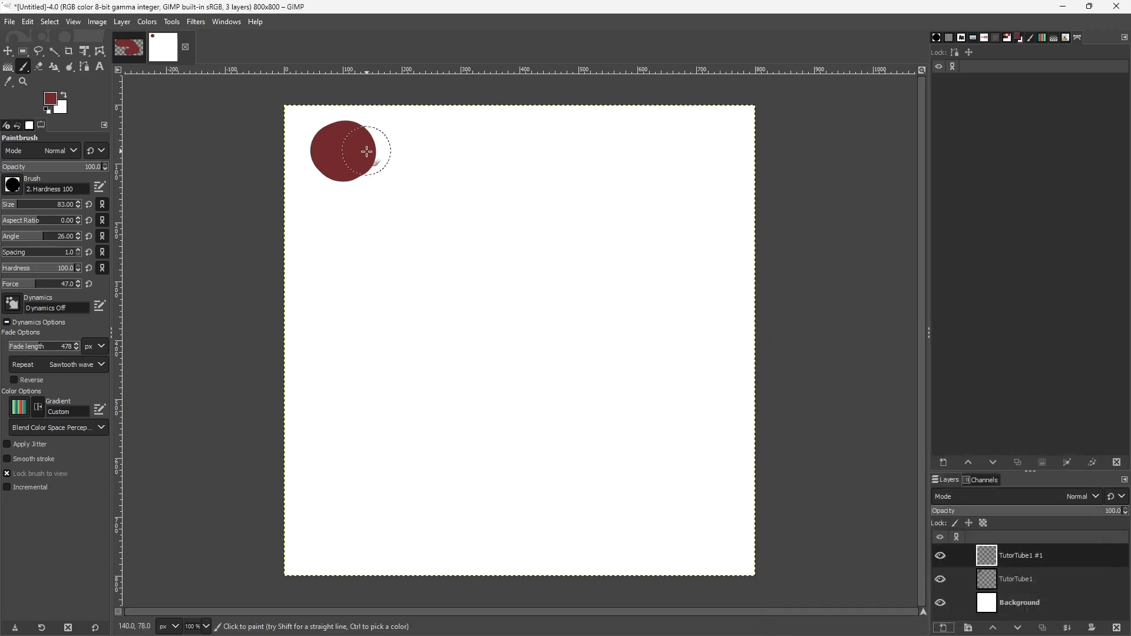
left_click_drag(366, 152, 375, 164)
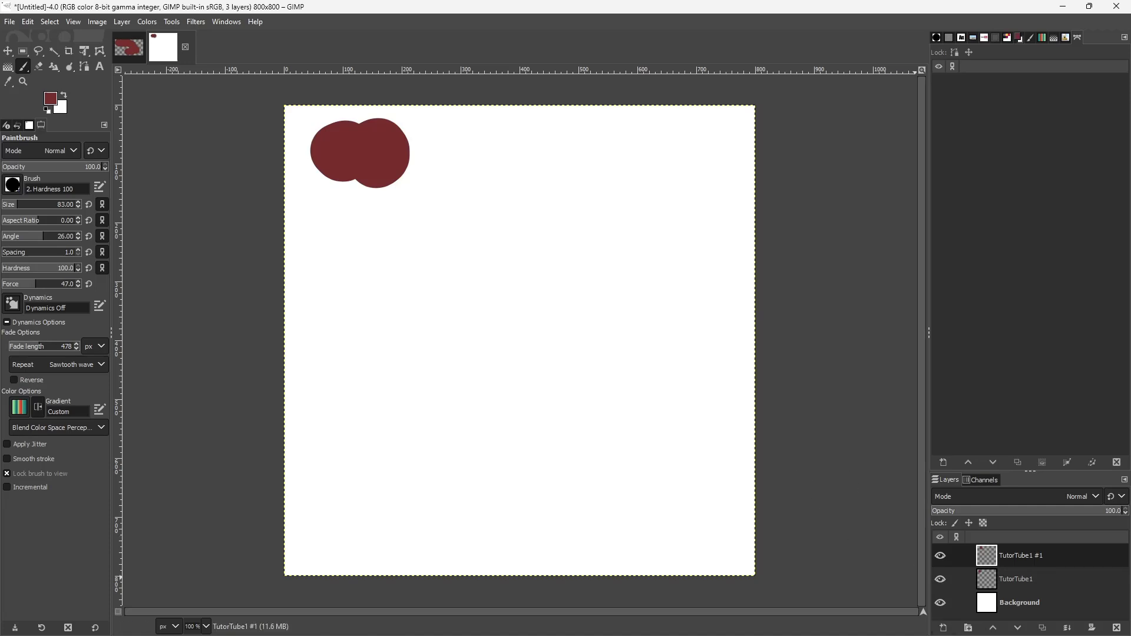
left_click(943, 627)
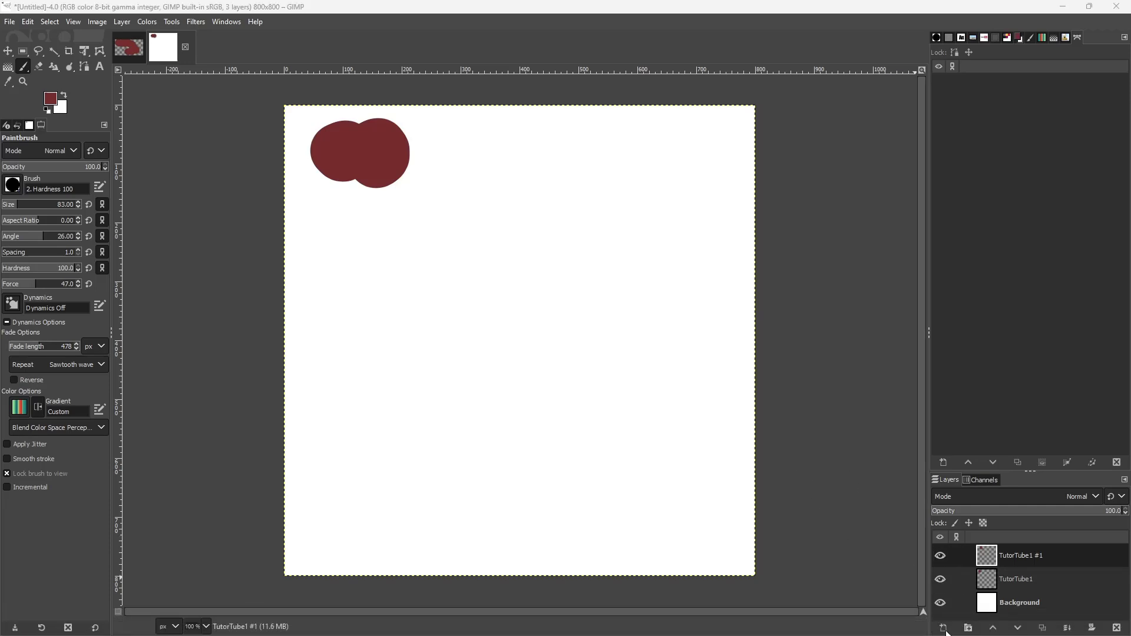
left_click(1017, 614)
left_click_drag(408, 142, 408, 157)
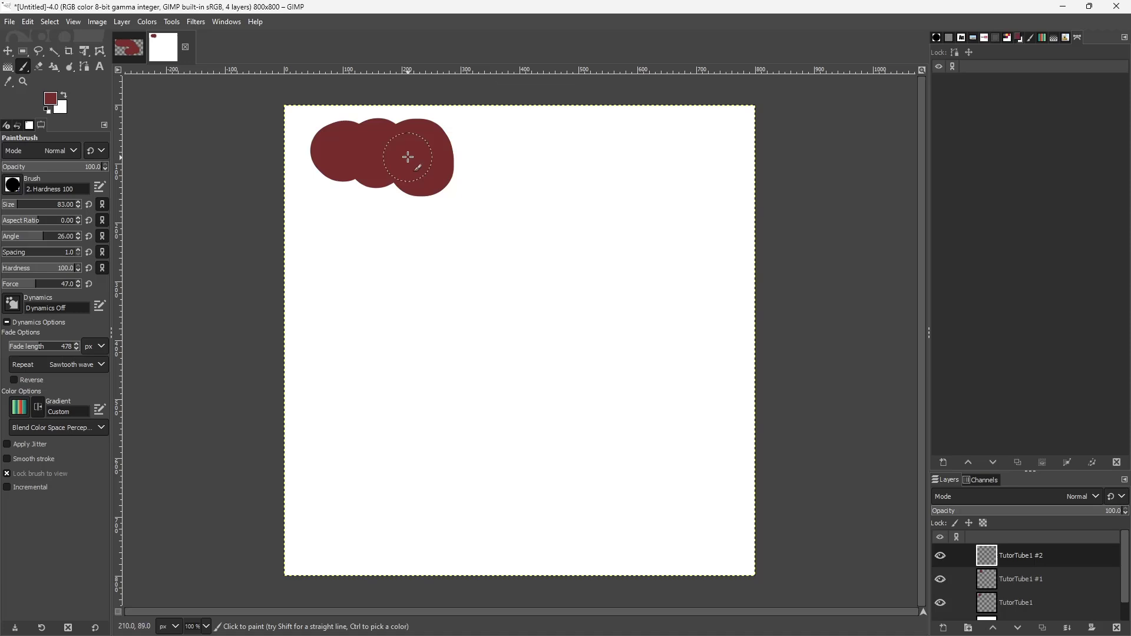
Step: Extend the row of overlapping circles rightward to about x = 350 px, painting two more circles on separate new transparent layers
left_click(943, 627)
left_click(1017, 610)
left_click_drag(462, 157, 455, 164)
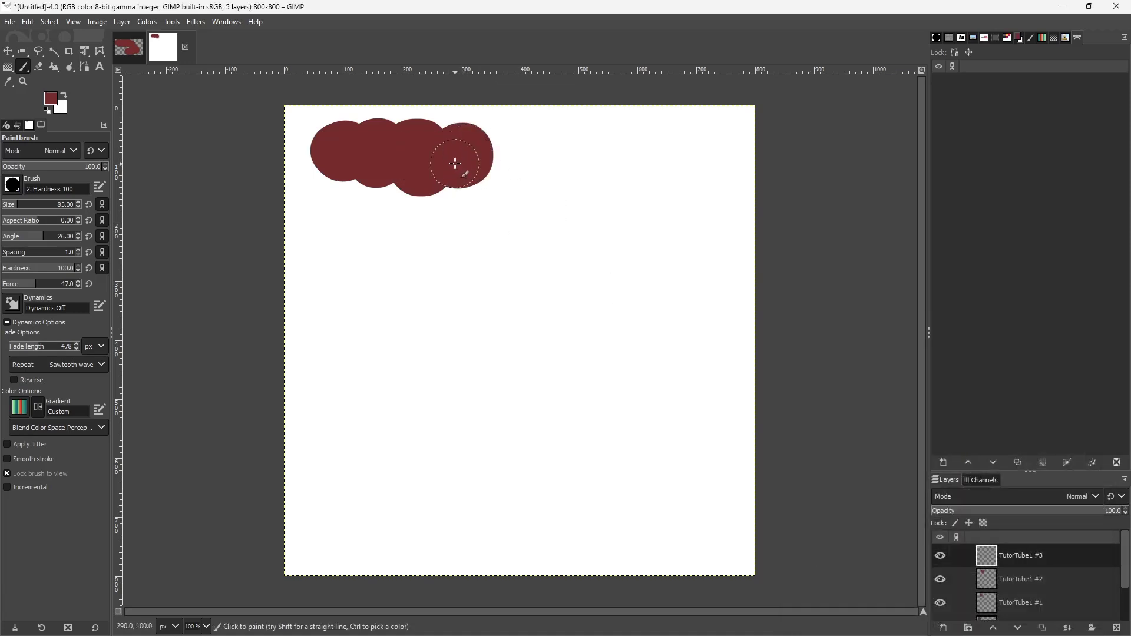
left_click(943, 628)
left_click(1013, 612)
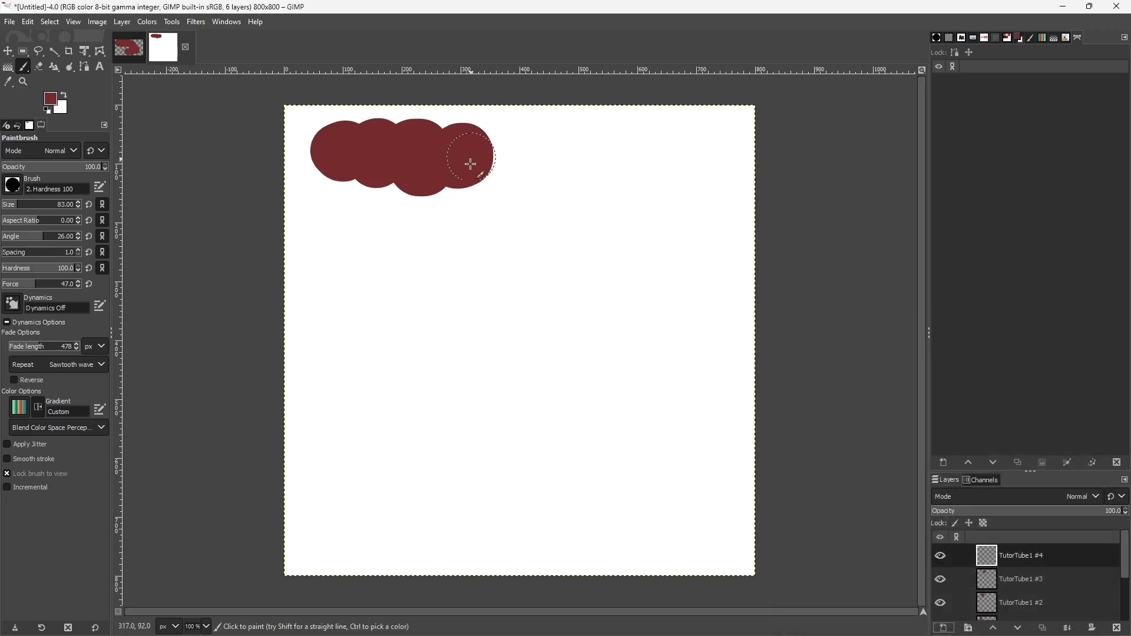
left_click(500, 161)
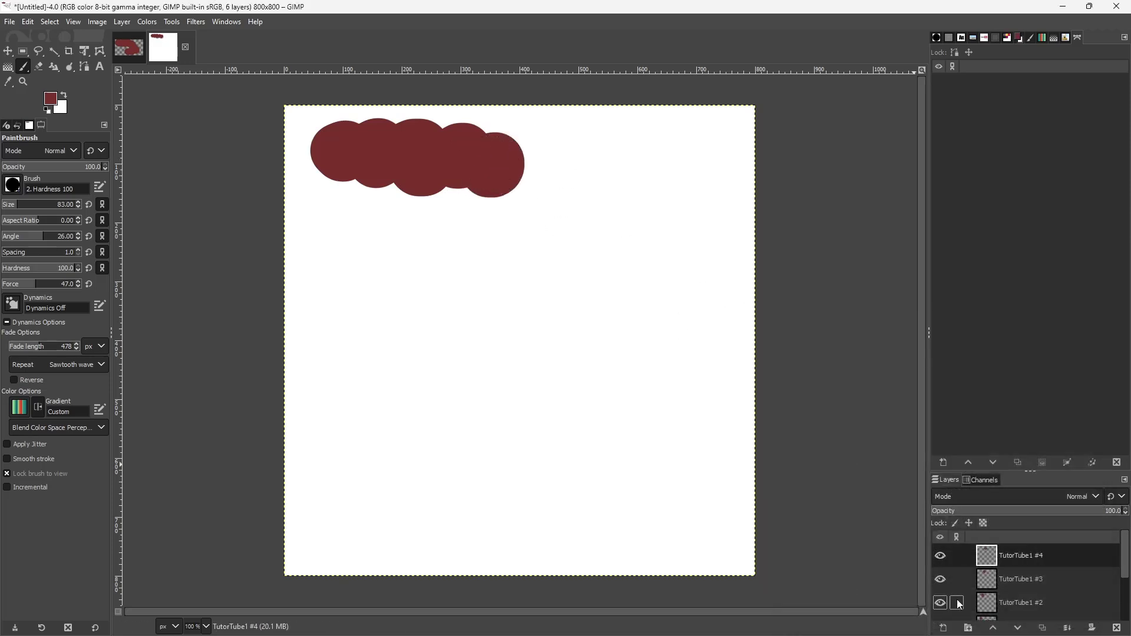
Step: Bend the path of circles downward from the row's right end with two more circles, each on its own new transparent layer
left_click(947, 628)
left_click(1023, 615)
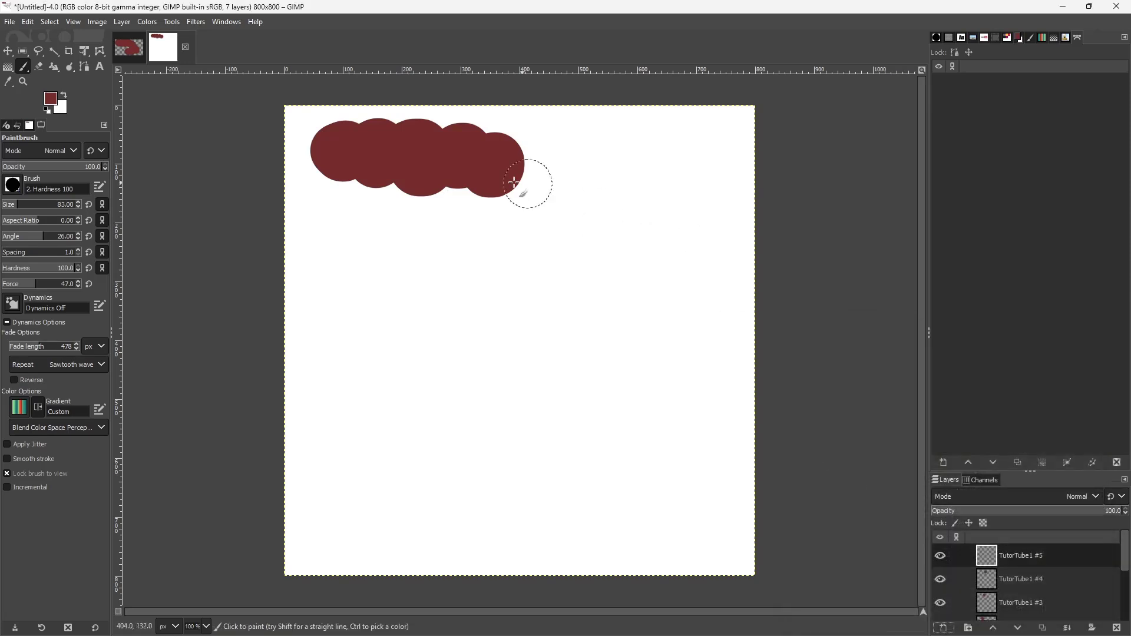
left_click(518, 190)
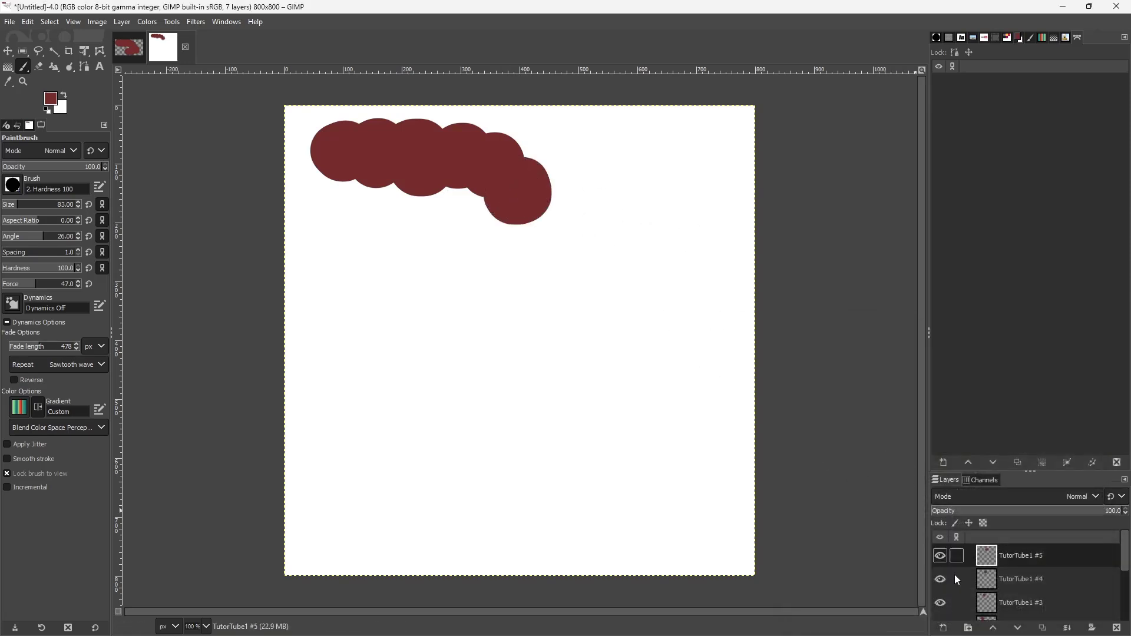
left_click(944, 629)
left_click(1025, 616)
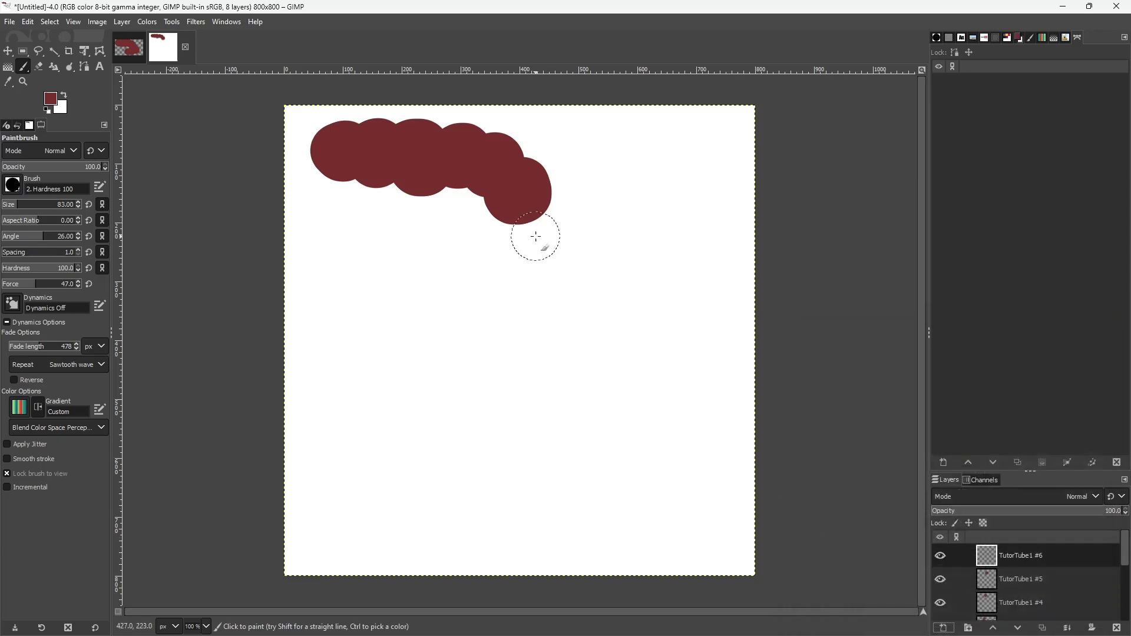
left_click(520, 231)
left_click_drag(521, 231, 525, 235)
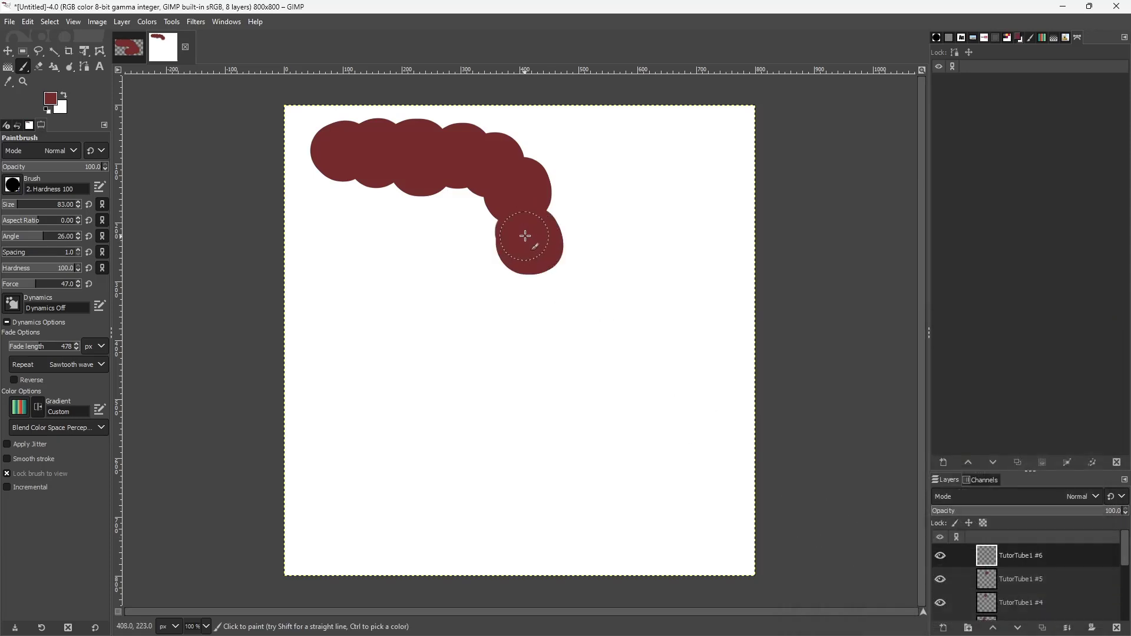
Step: Turn the path of circles back to the left with two overlapping circles, each painted on its own new transparent layer
left_click(944, 628)
left_click(1025, 616)
left_click_drag(490, 271, 514, 292)
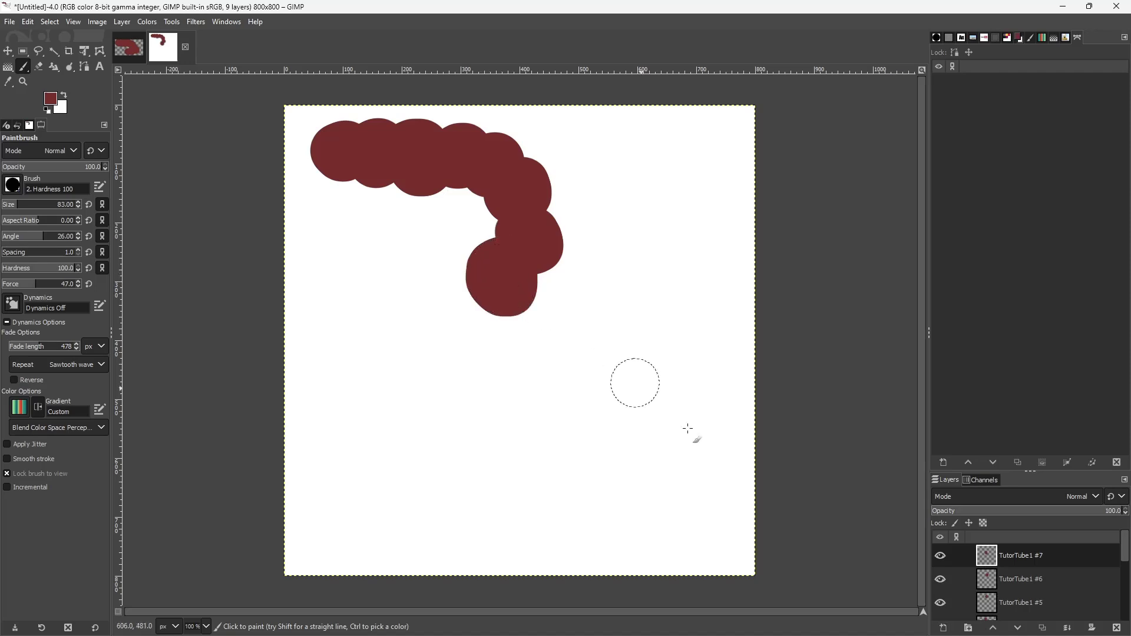
left_click(943, 628)
left_click(997, 616)
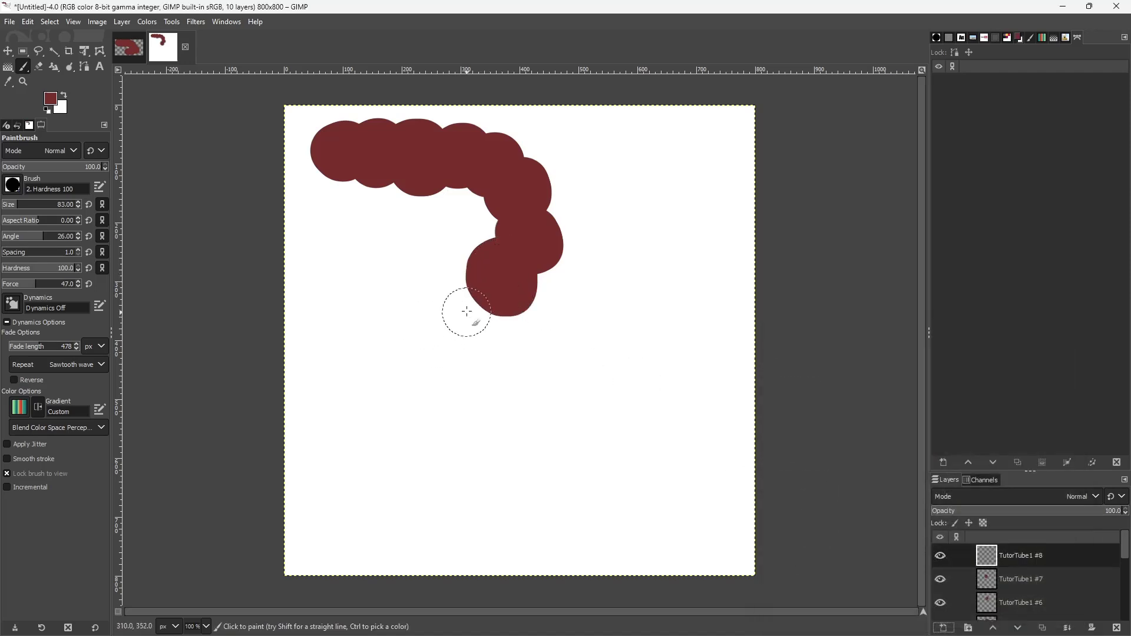
left_click_drag(455, 281, 452, 286)
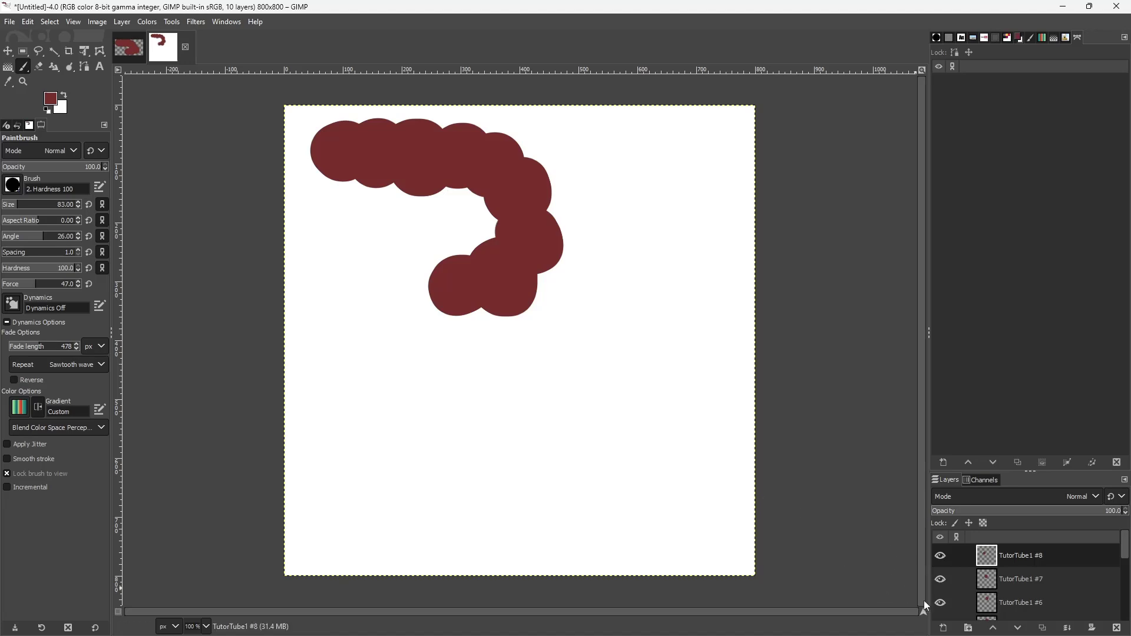
Step: Continue the lower row leftward and slightly upward with two overlapping circles on separate new transparent layers
left_click(943, 628)
left_click(996, 616)
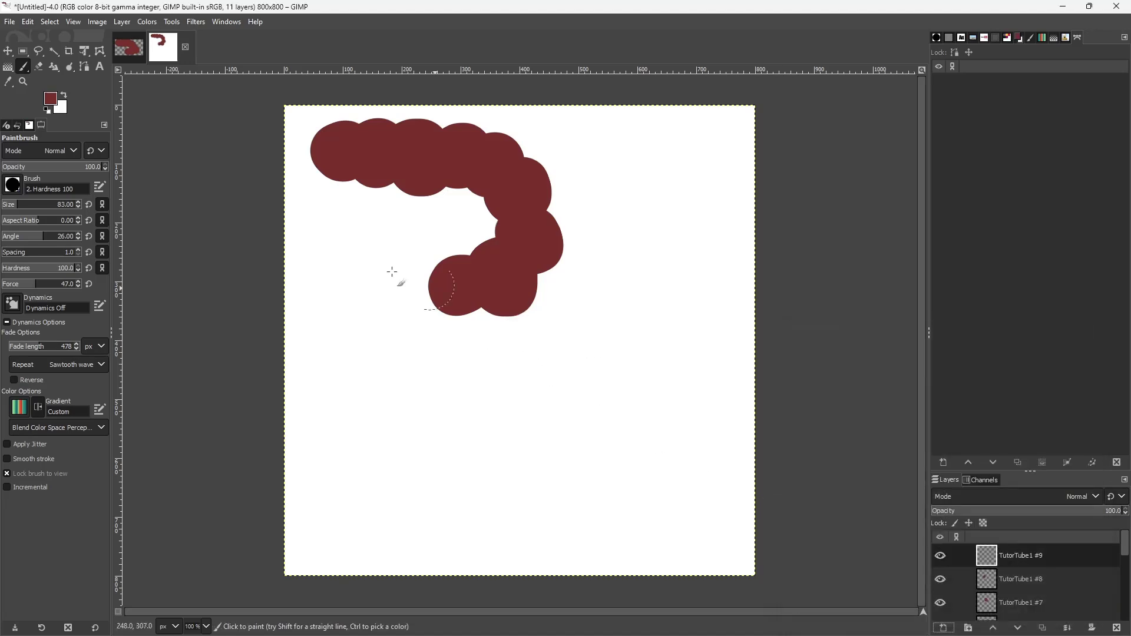
left_click_drag(422, 294, 412, 278)
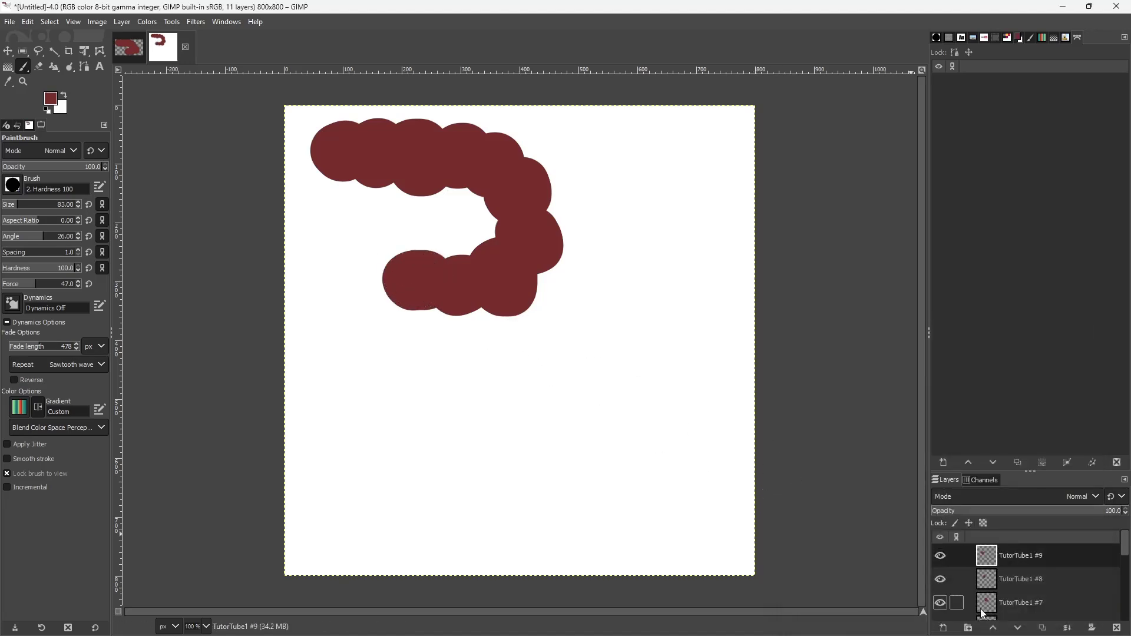
left_click(942, 628)
left_click(997, 615)
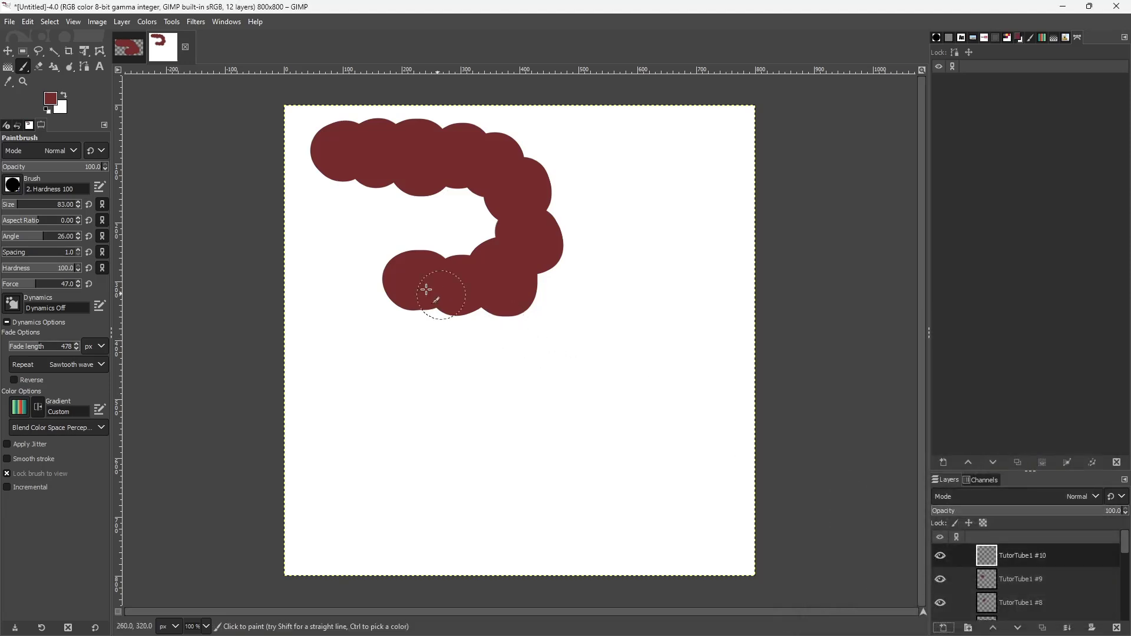
left_click(373, 268)
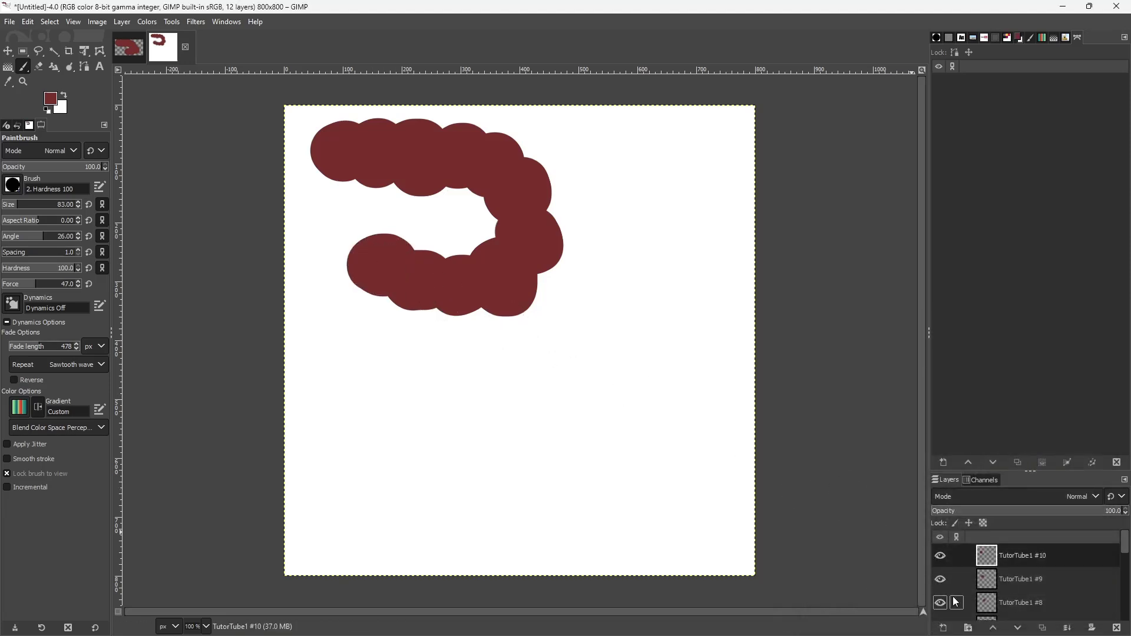
Step: Close the loop up the left side to the first circle with three more circles, each on its own new transparent layer
left_click(946, 629)
left_click(1001, 613)
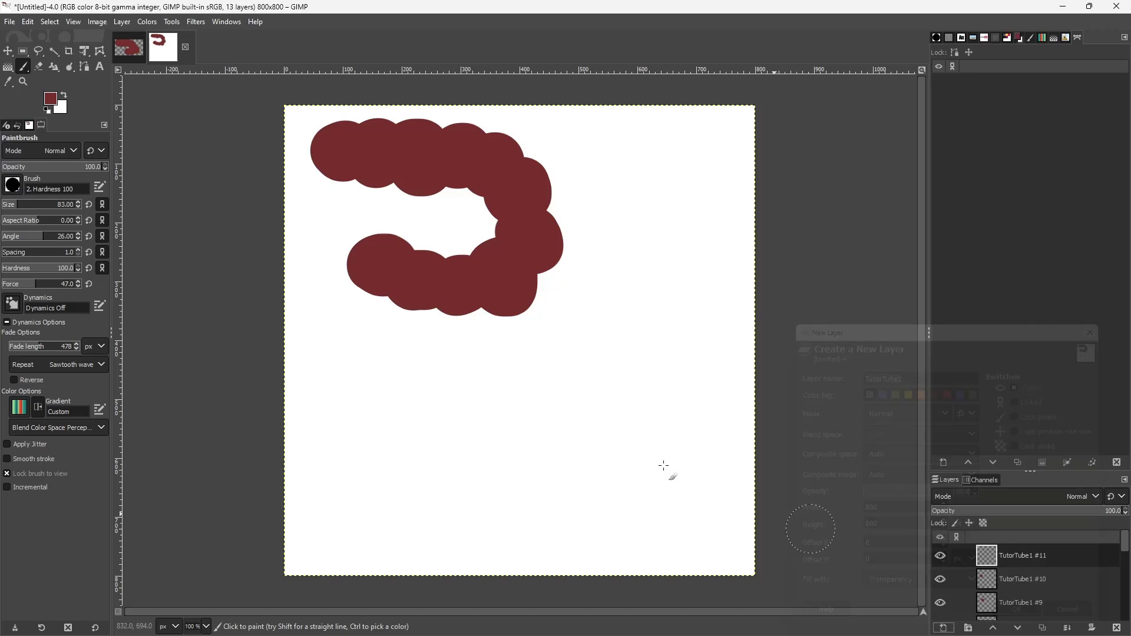
left_click(344, 245)
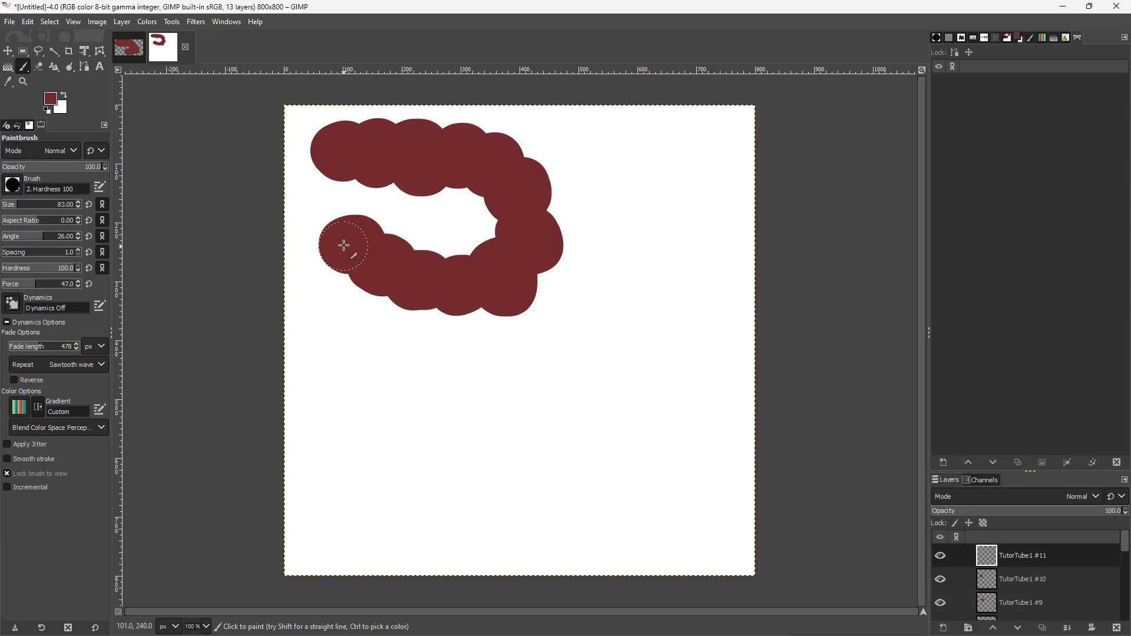
left_click(943, 627)
left_click(1001, 613)
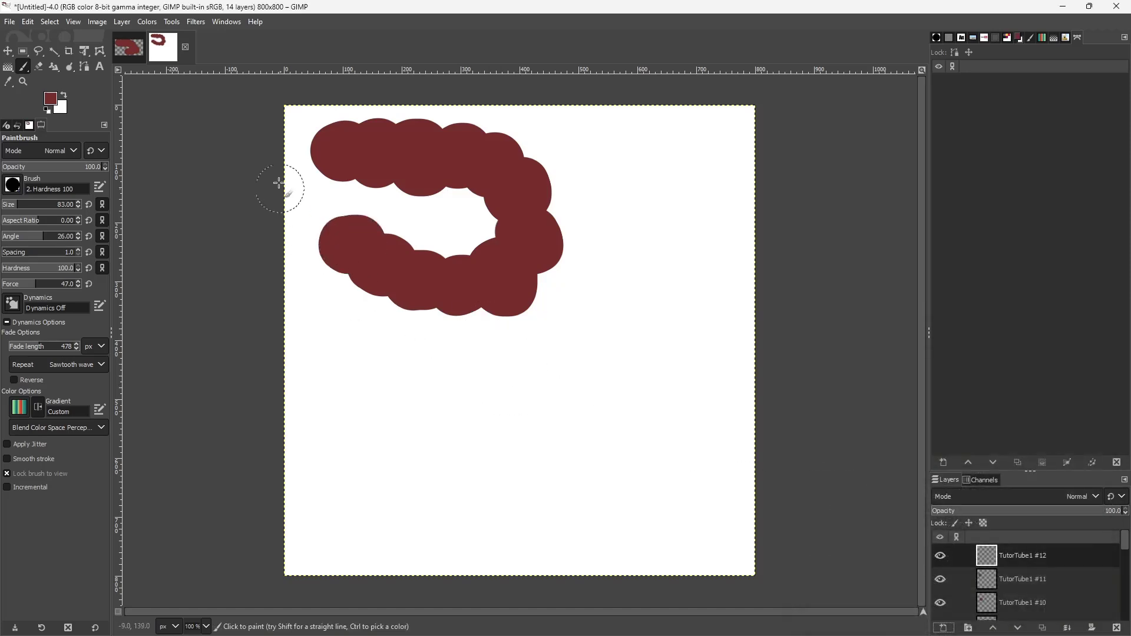
left_click(324, 209)
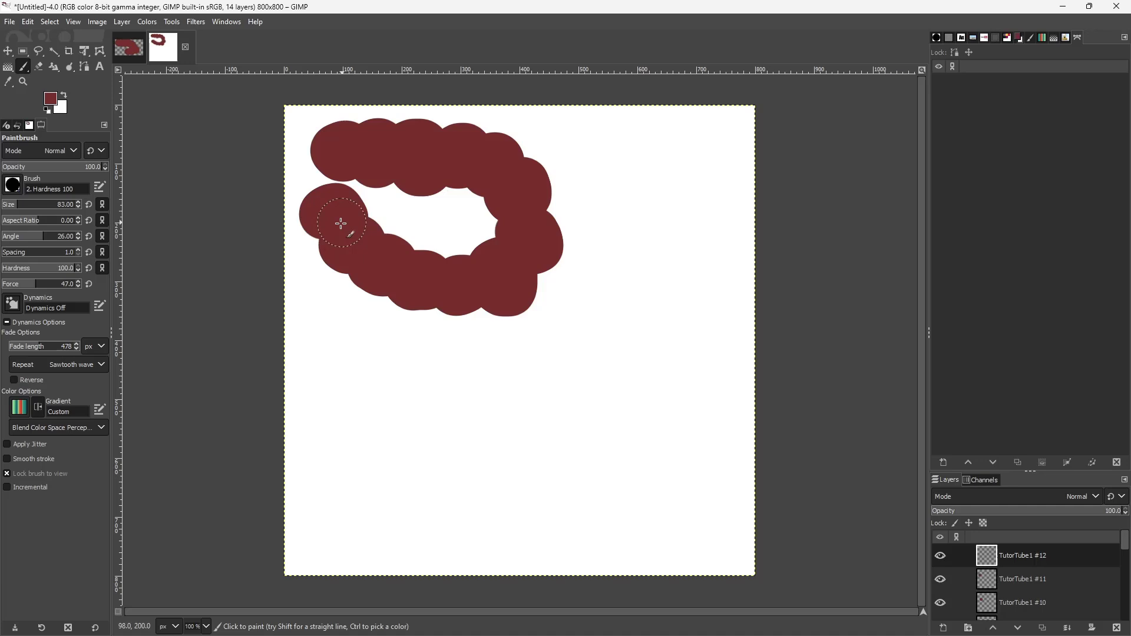
left_click(944, 627)
left_click(1032, 614)
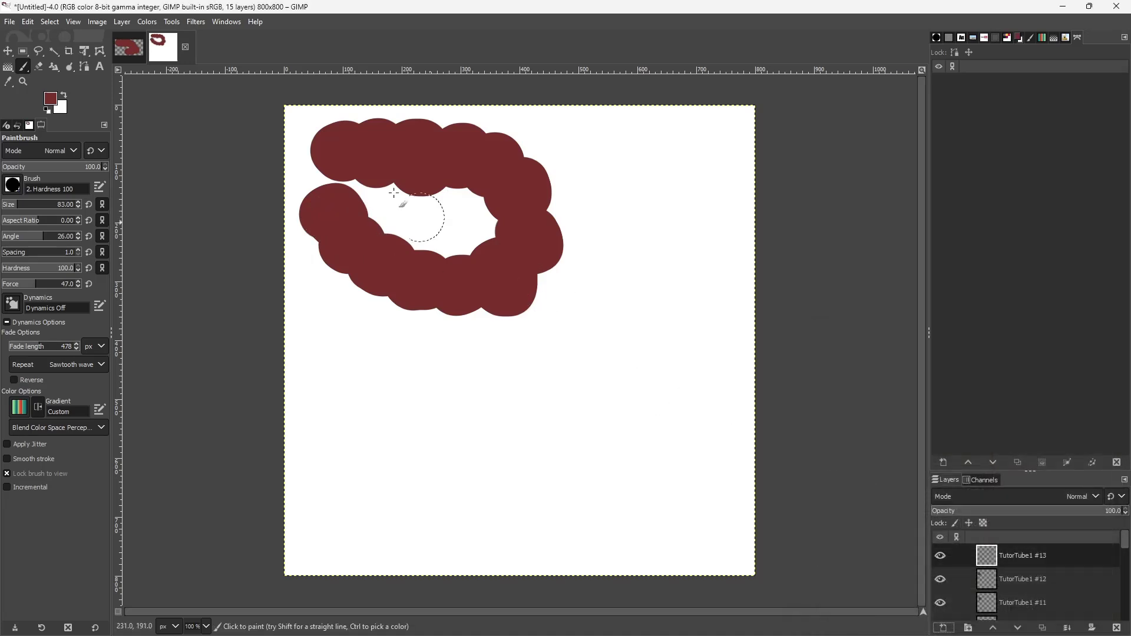
left_click(321, 175)
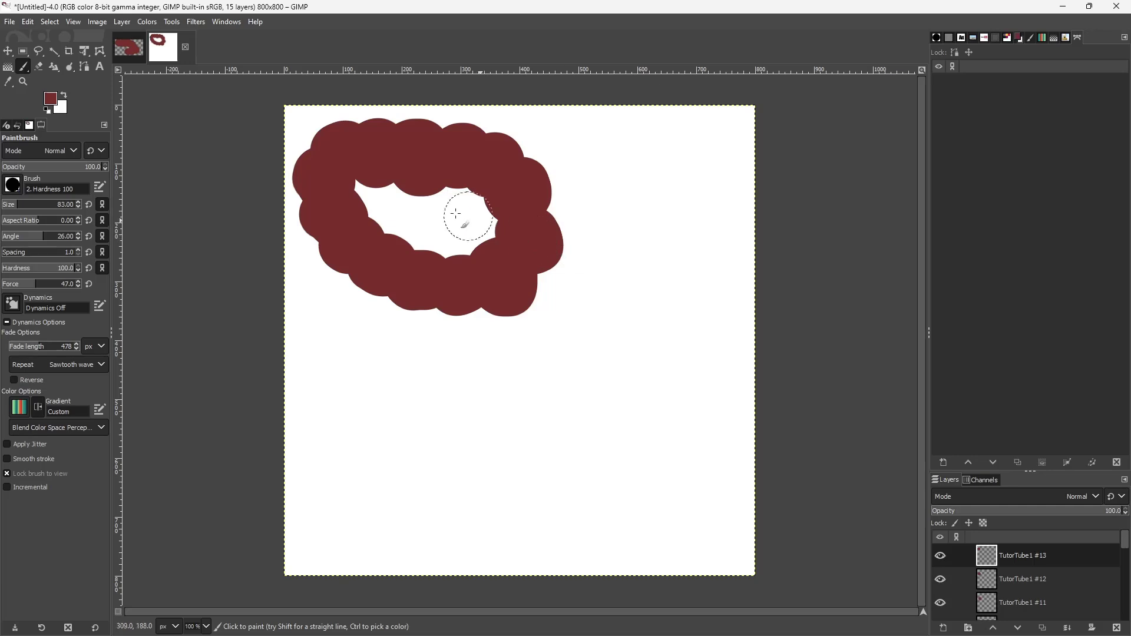
Step: Preview the layers with animation Playback and change its frame mode to Cumulative layers (combine)
left_click(198, 23)
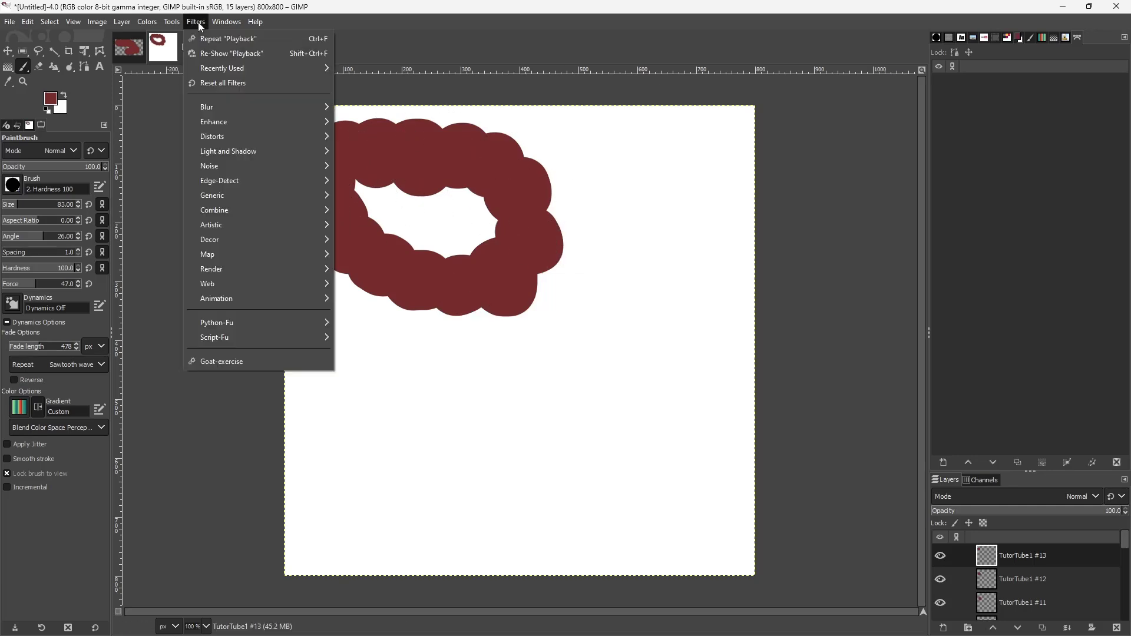
mouse_move(286, 303)
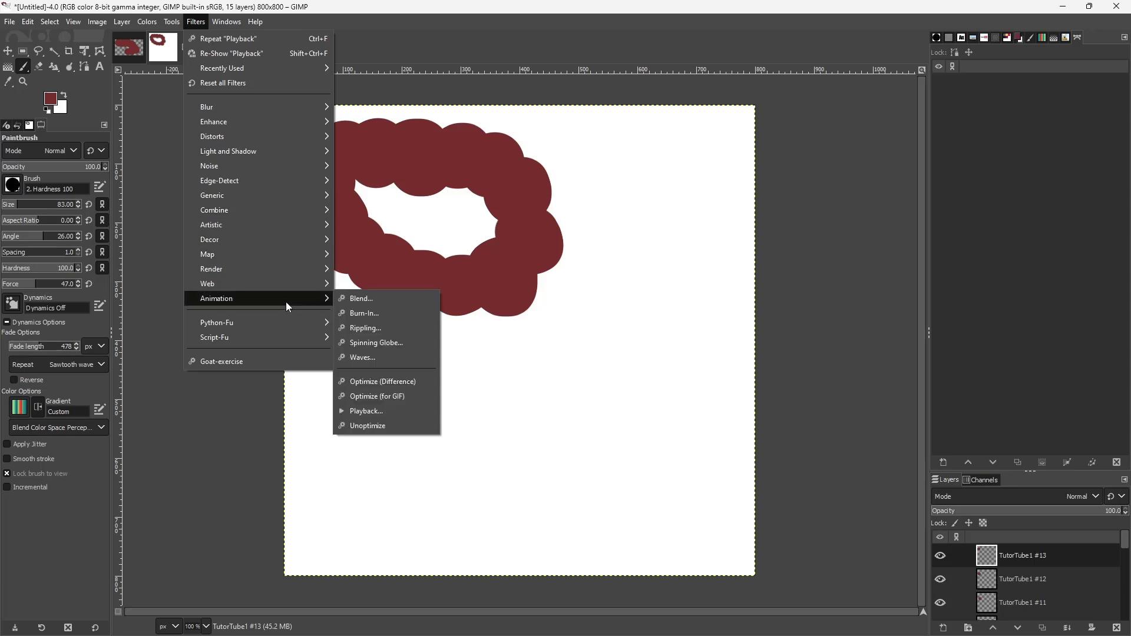
left_click(410, 412)
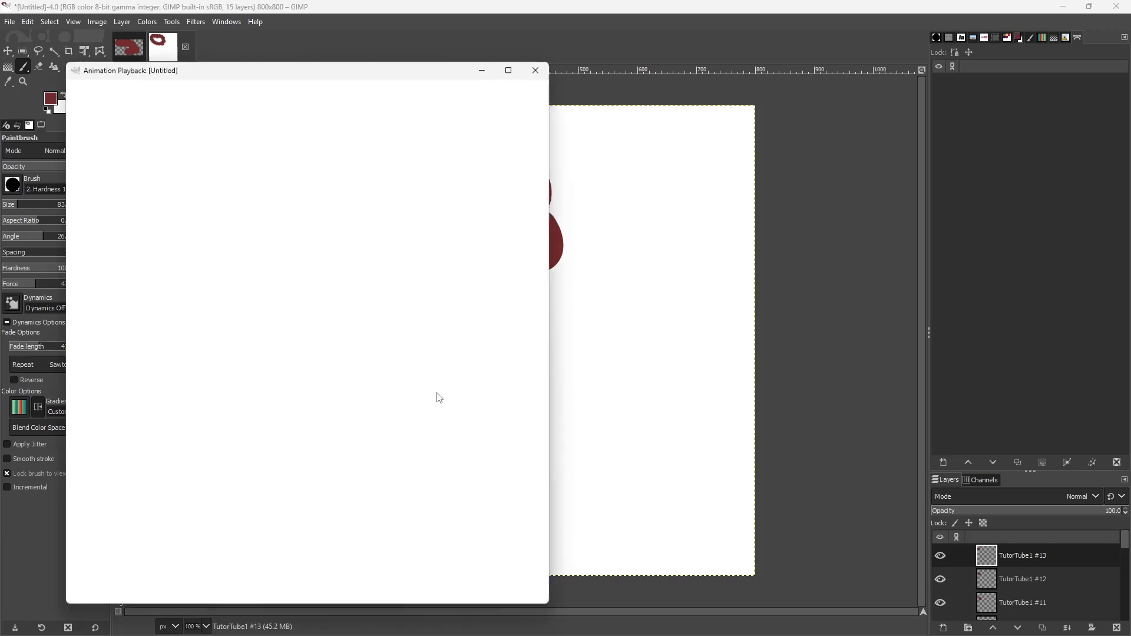
left_click(73, 87)
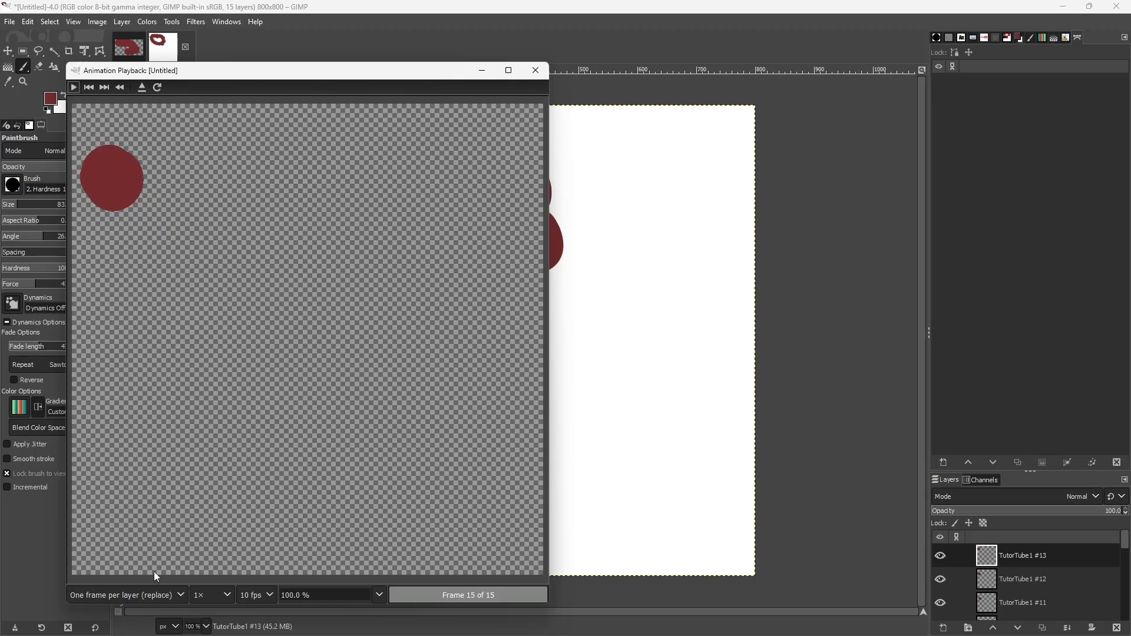
left_click(170, 594)
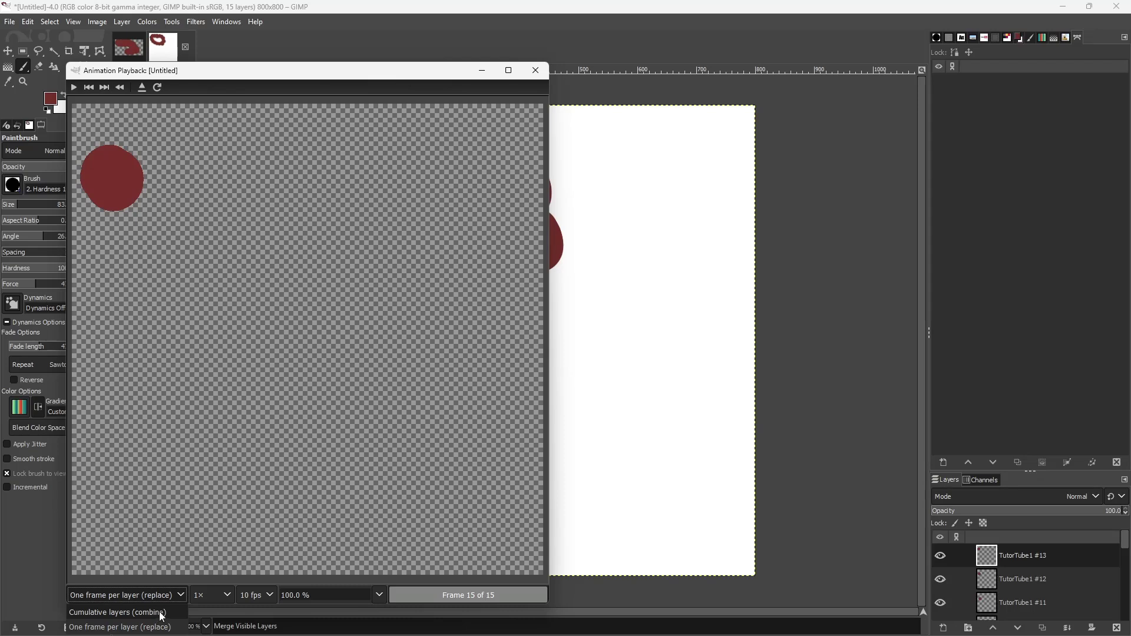
left_click(162, 613)
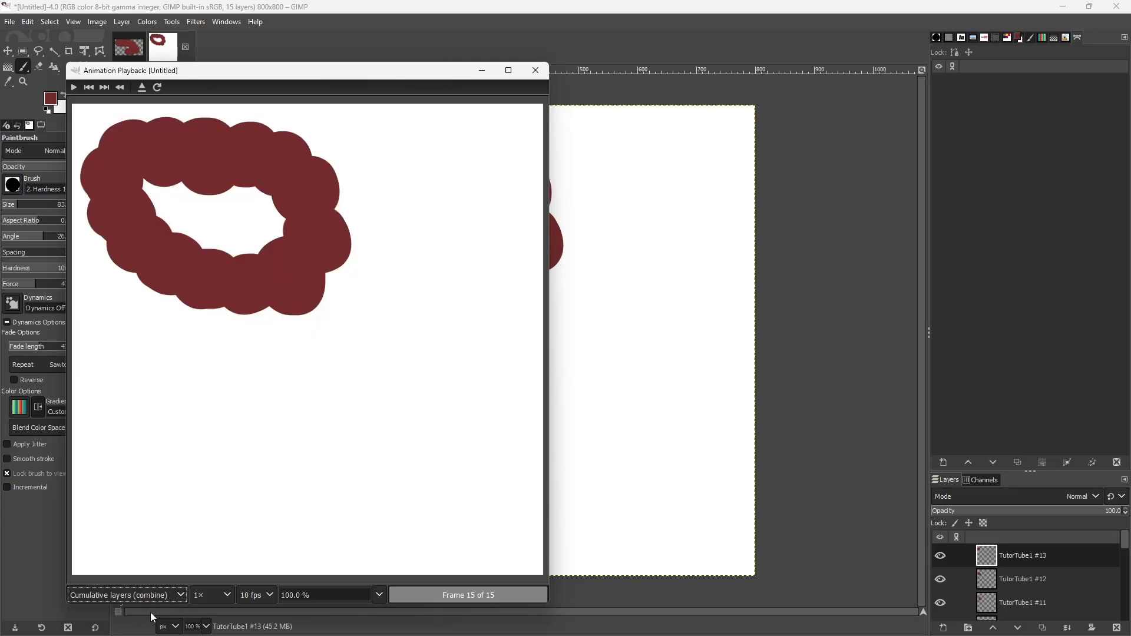
Step: Play the cumulative-layers animation preview and close the playback window
left_click(75, 88)
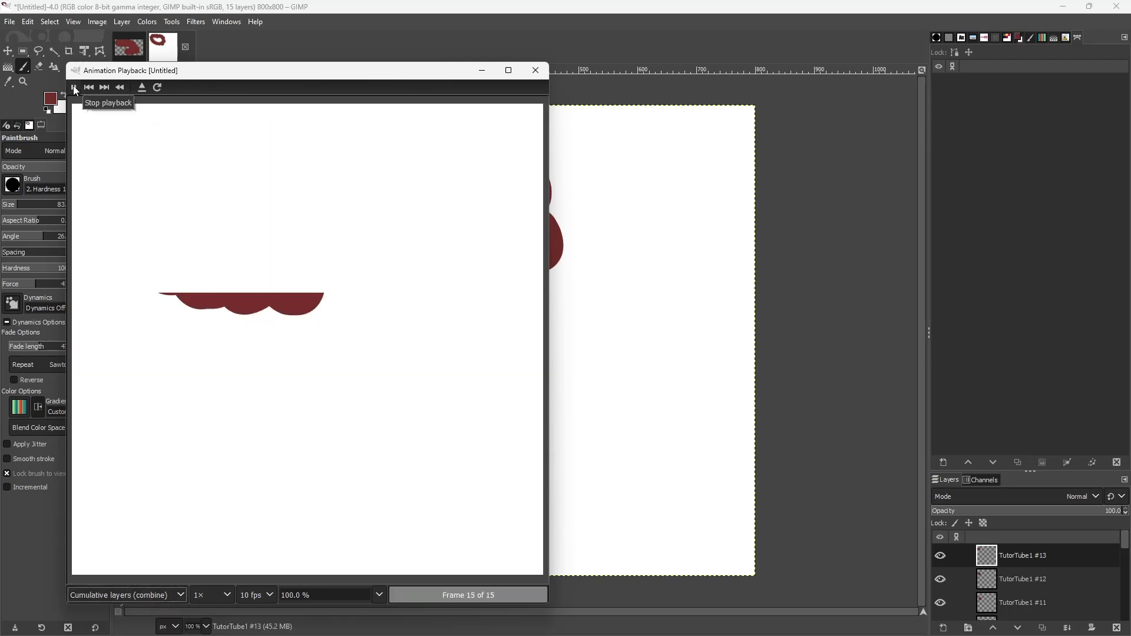
left_click(535, 71)
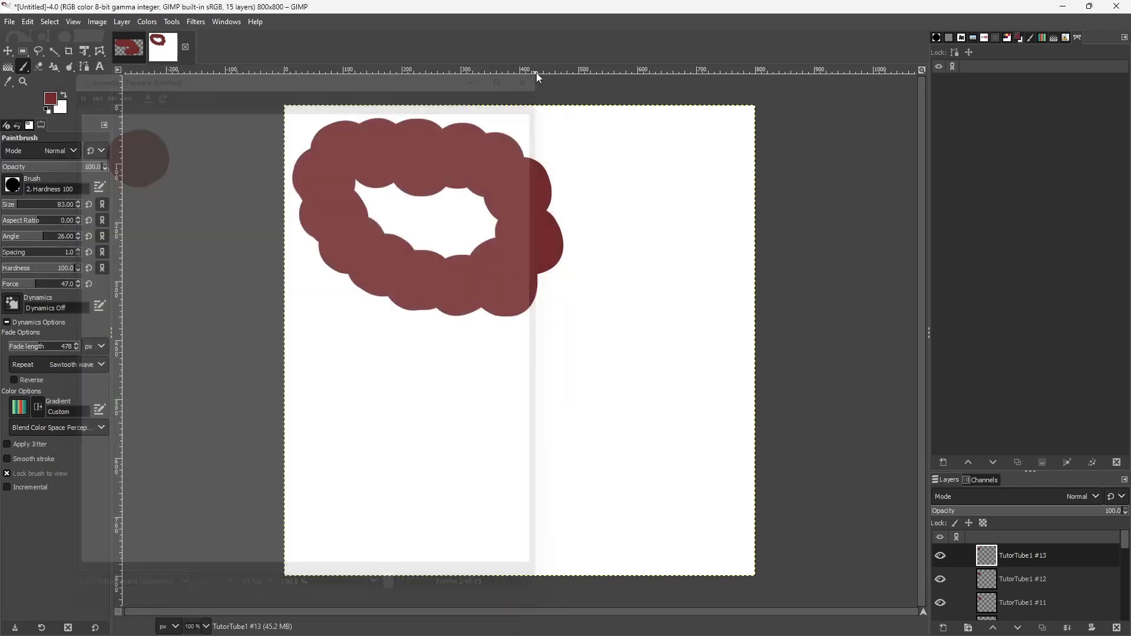
Step: Delete the white Background layer from the layer stack
scroll(999, 564, "down", 6)
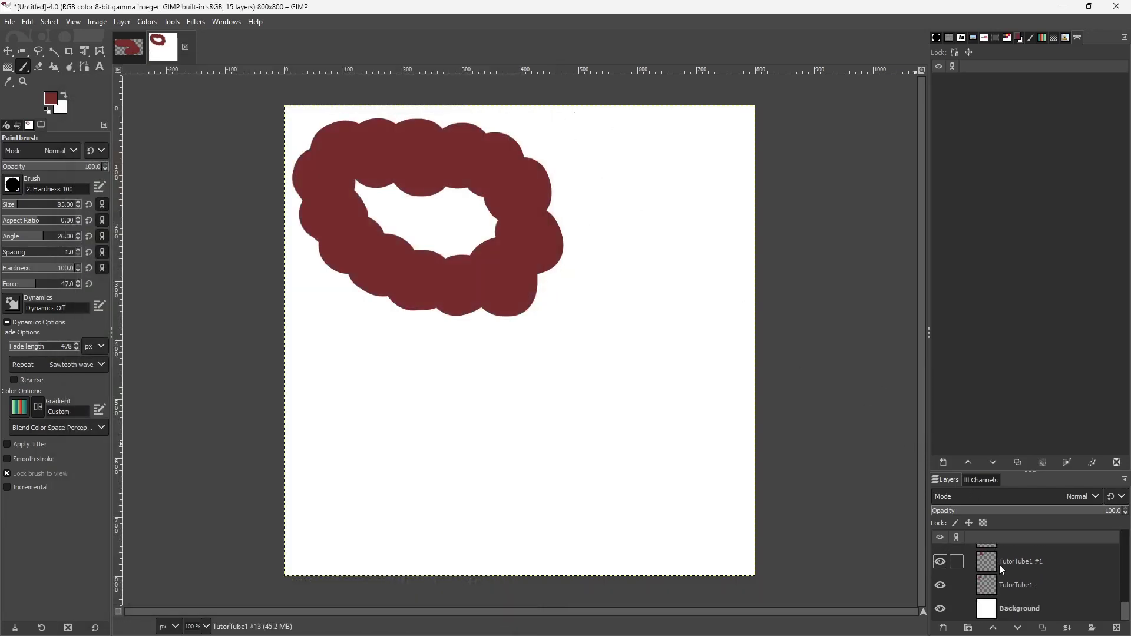
left_click(1016, 604)
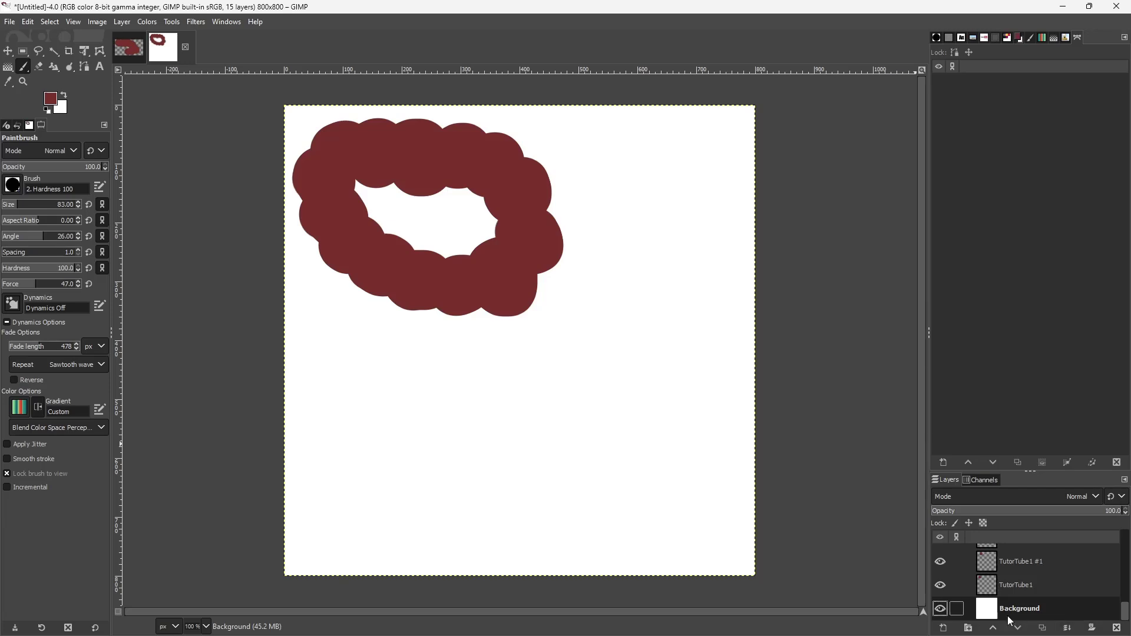
right_click(1031, 613)
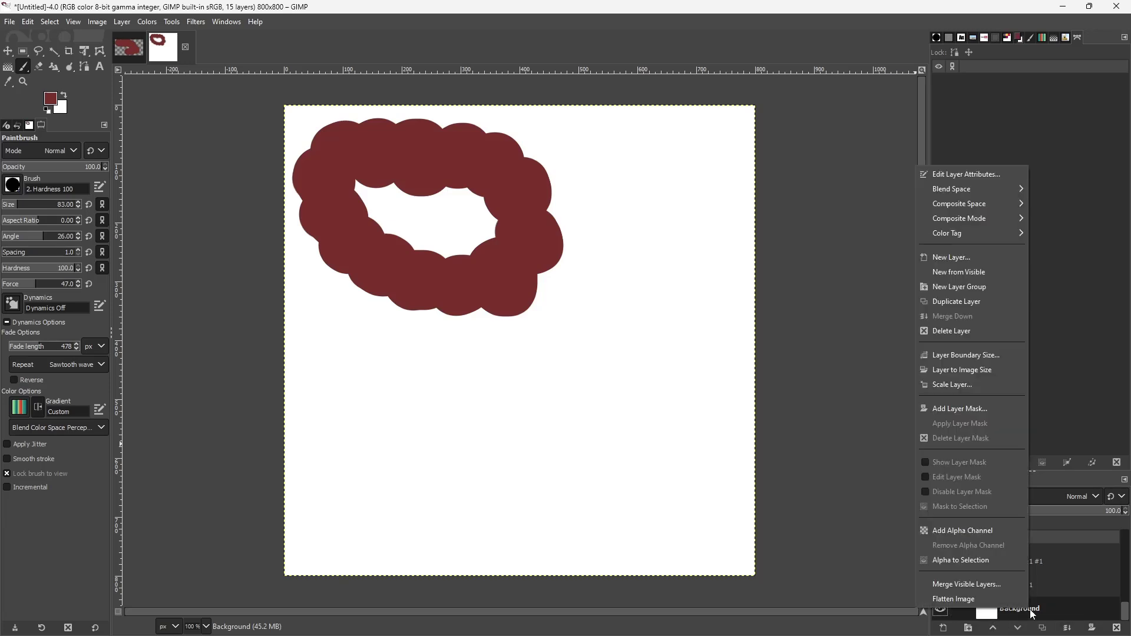
left_click(978, 330)
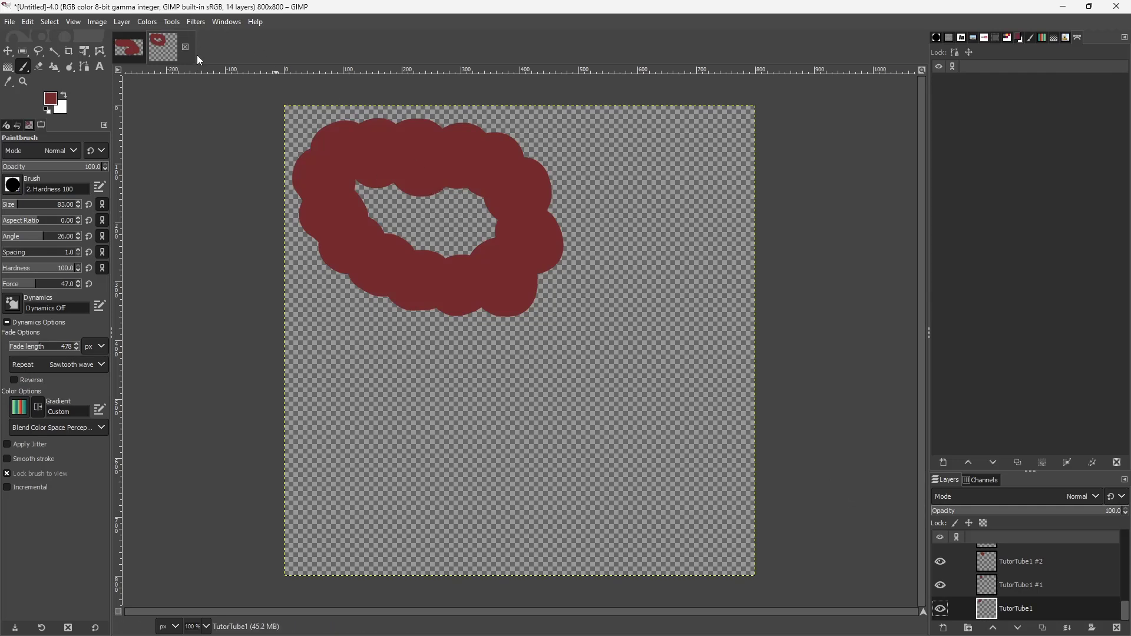
Step: Preview the remaining layers with animation Playback, switch the frame mode to One frame per layer (replace), and close the preview
left_click(226, 22)
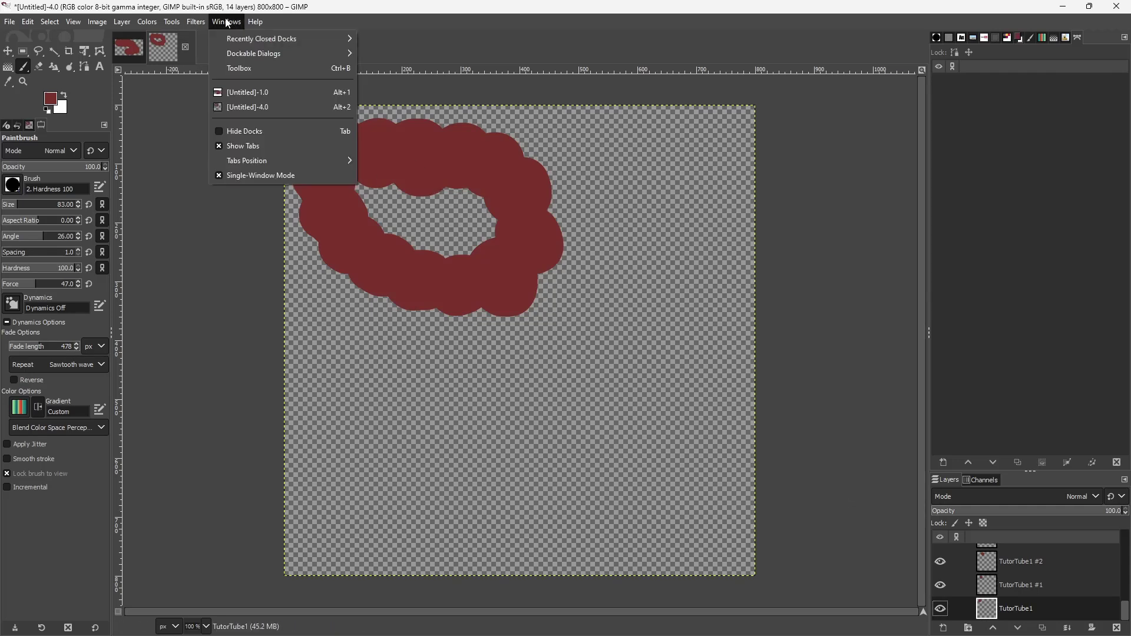
mouse_move(273, 298)
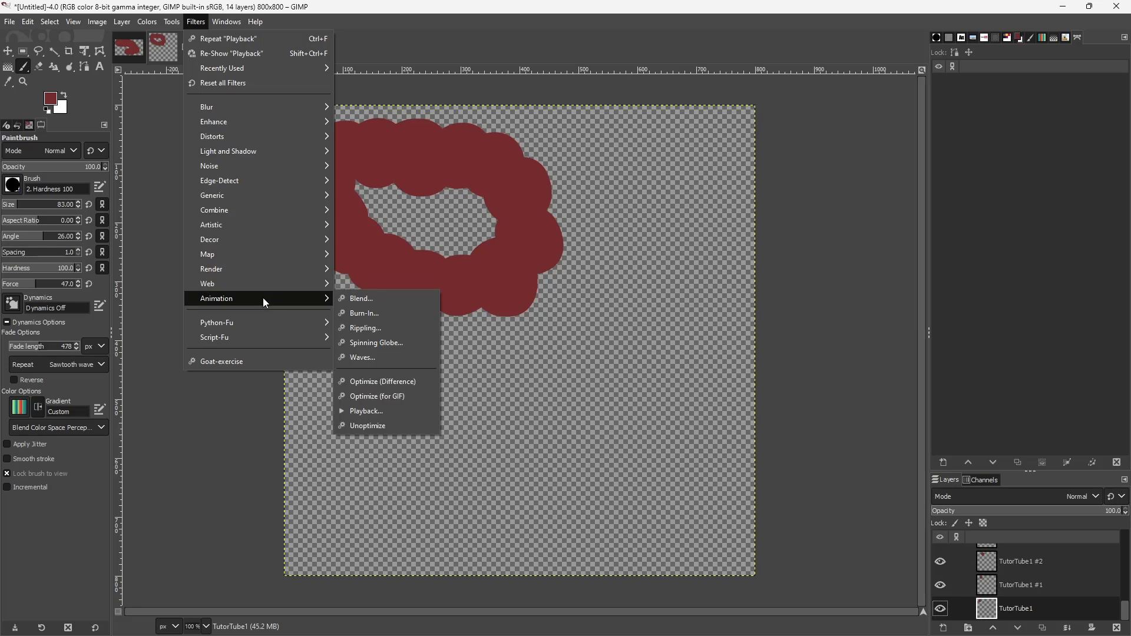
mouse_move(264, 271)
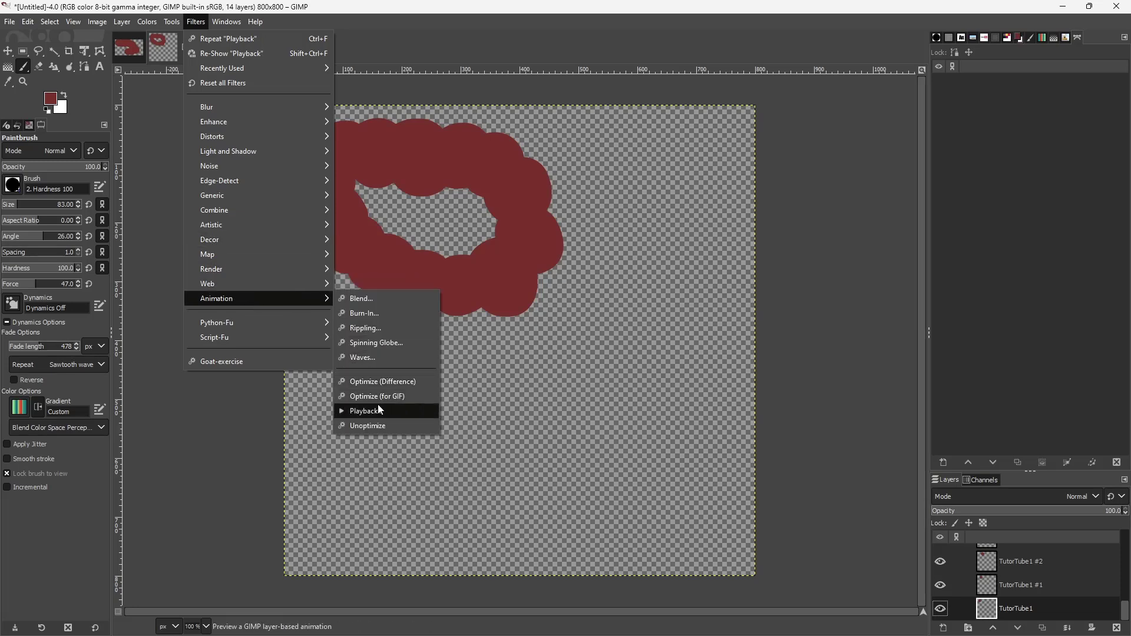
left_click(379, 409)
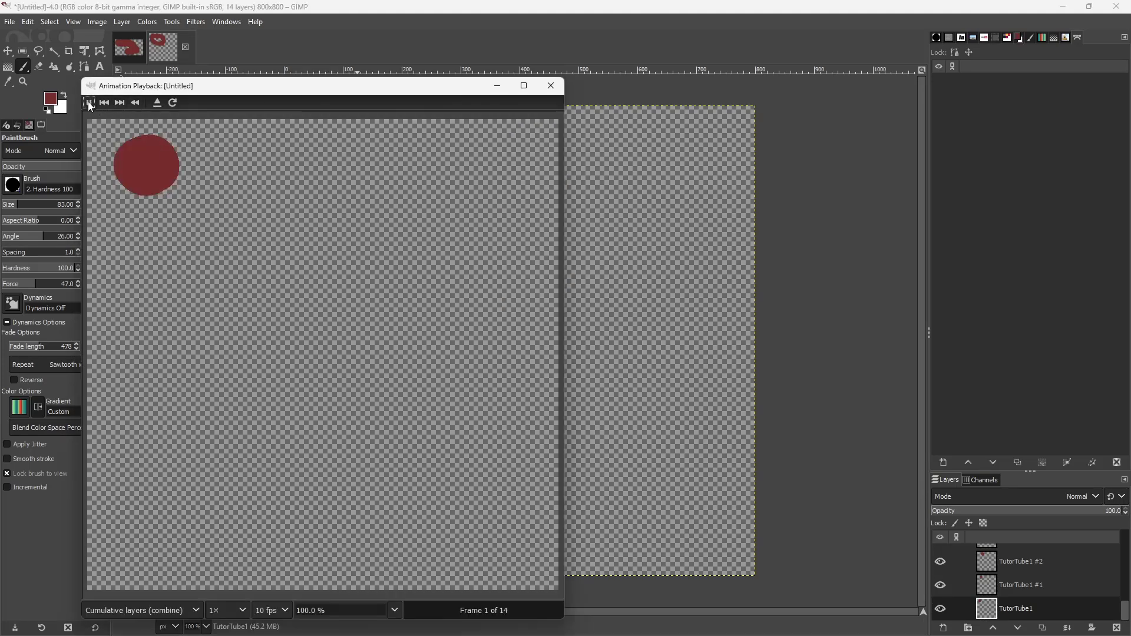
left_click(89, 103)
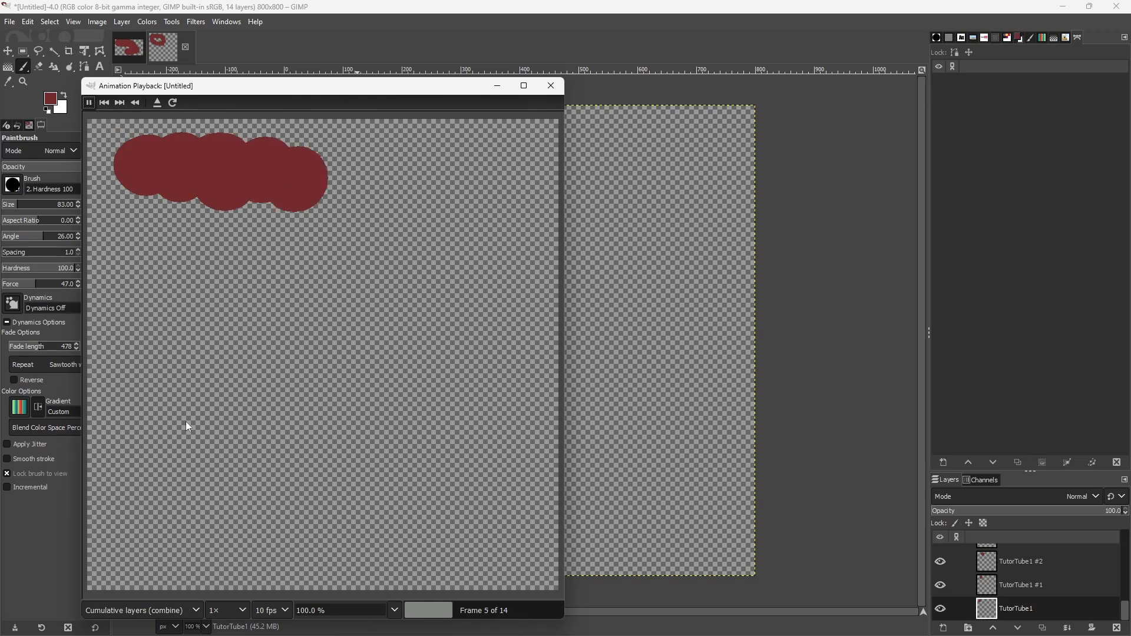
left_click(152, 610)
left_click(167, 595)
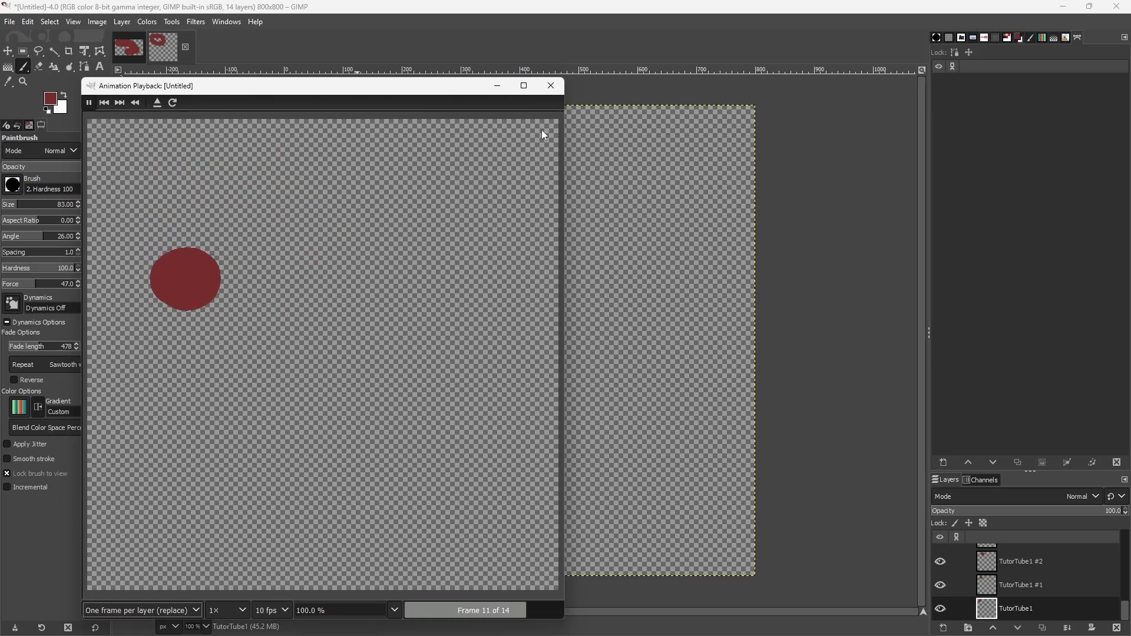
left_click(550, 85)
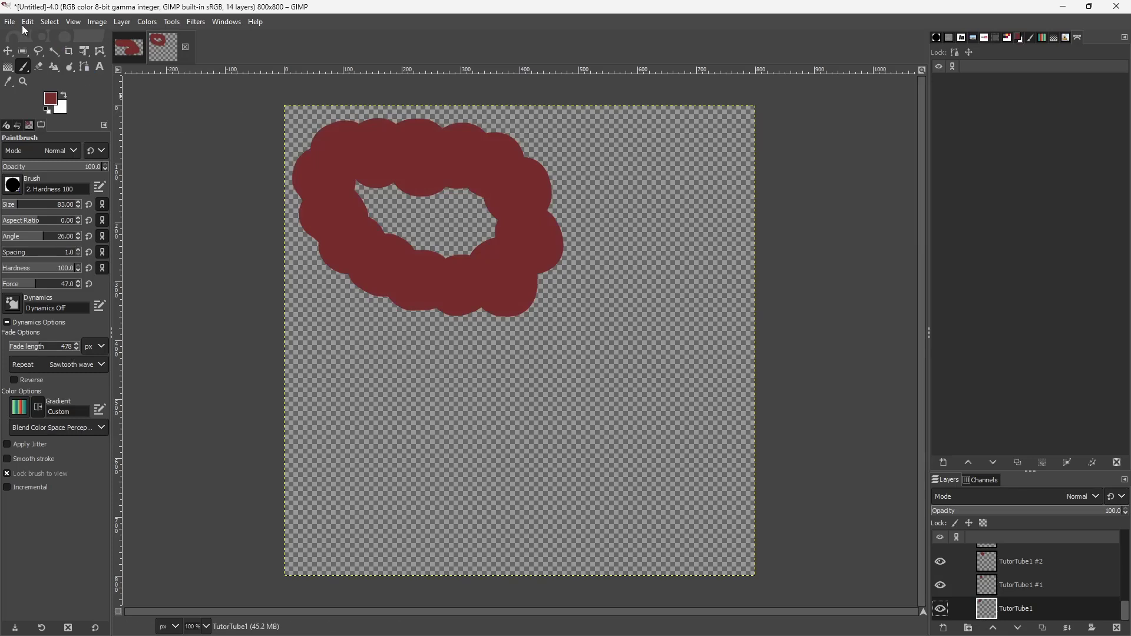
Step: Start exporting the image to the Desktop as Untitled.gif with the GIF image file type
left_click(10, 22)
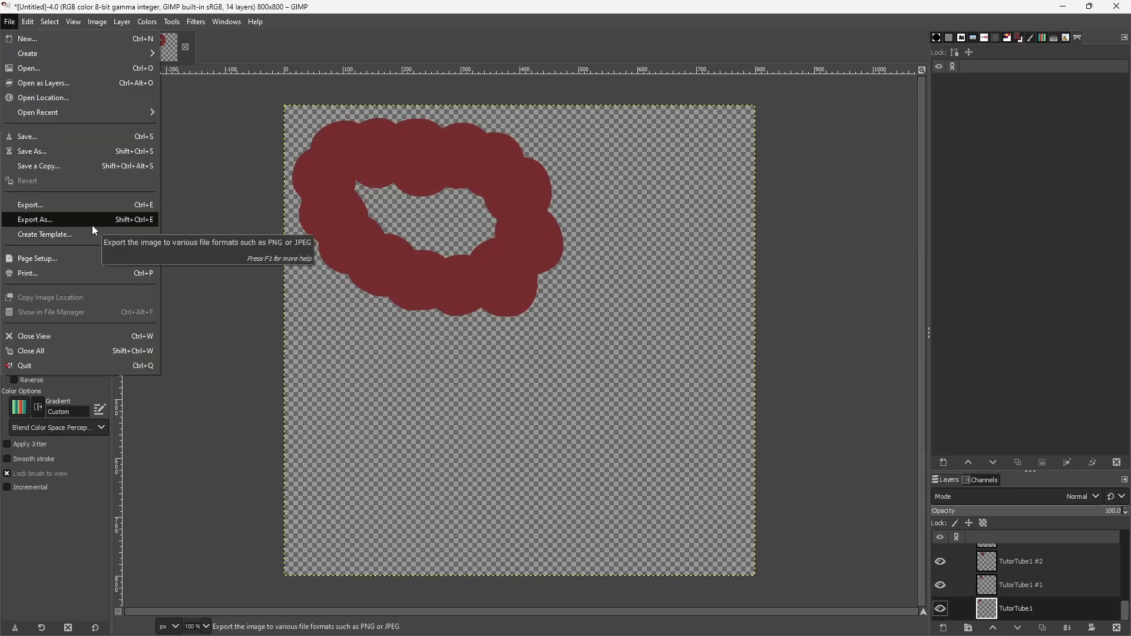
left_click(100, 210)
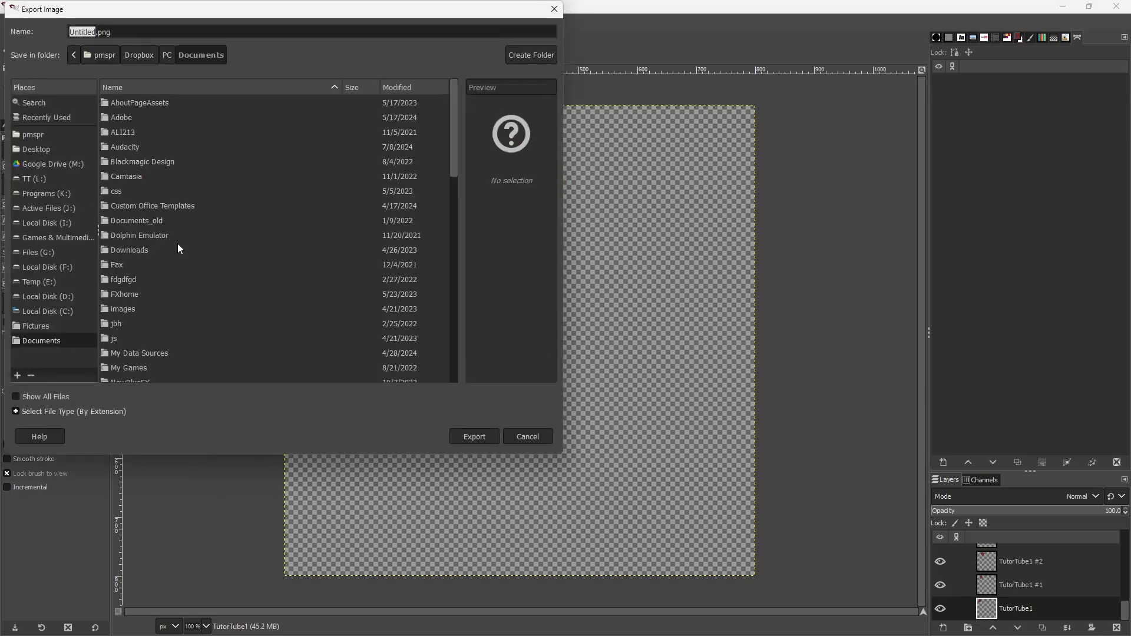
left_click(47, 149)
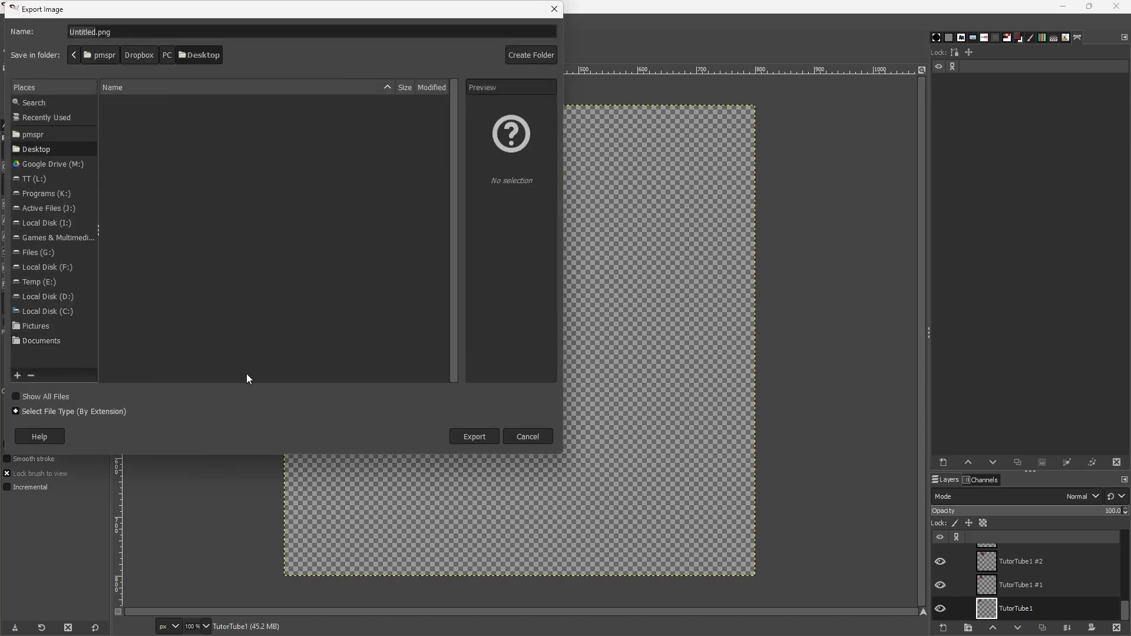
left_click(53, 399)
left_click(65, 411)
scroll(100, 352, "down", 5)
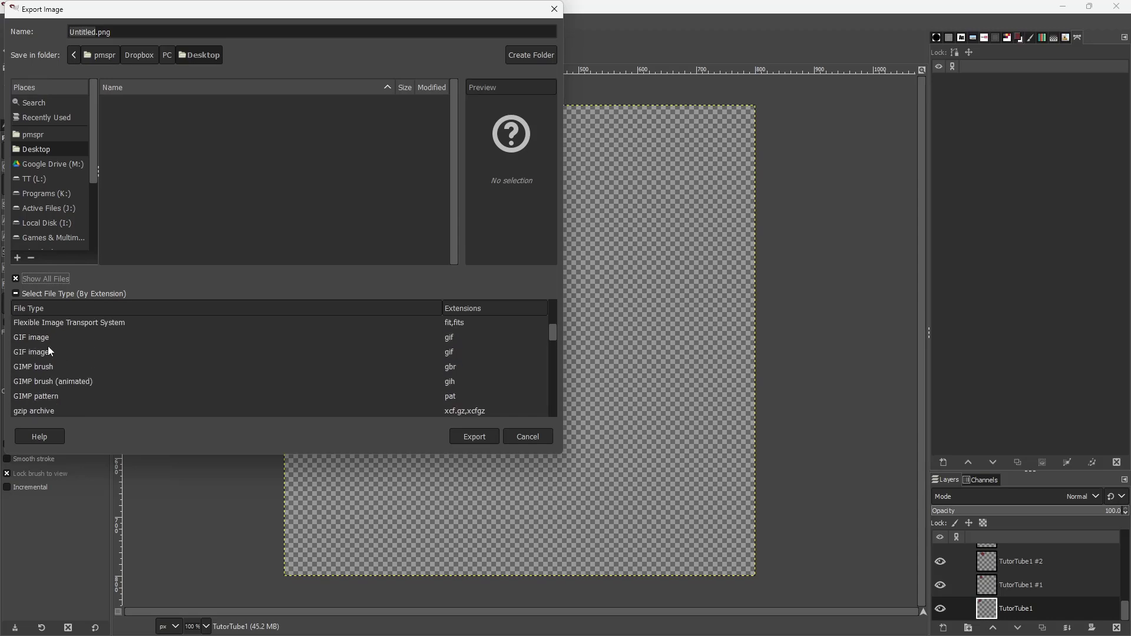
left_click(43, 340)
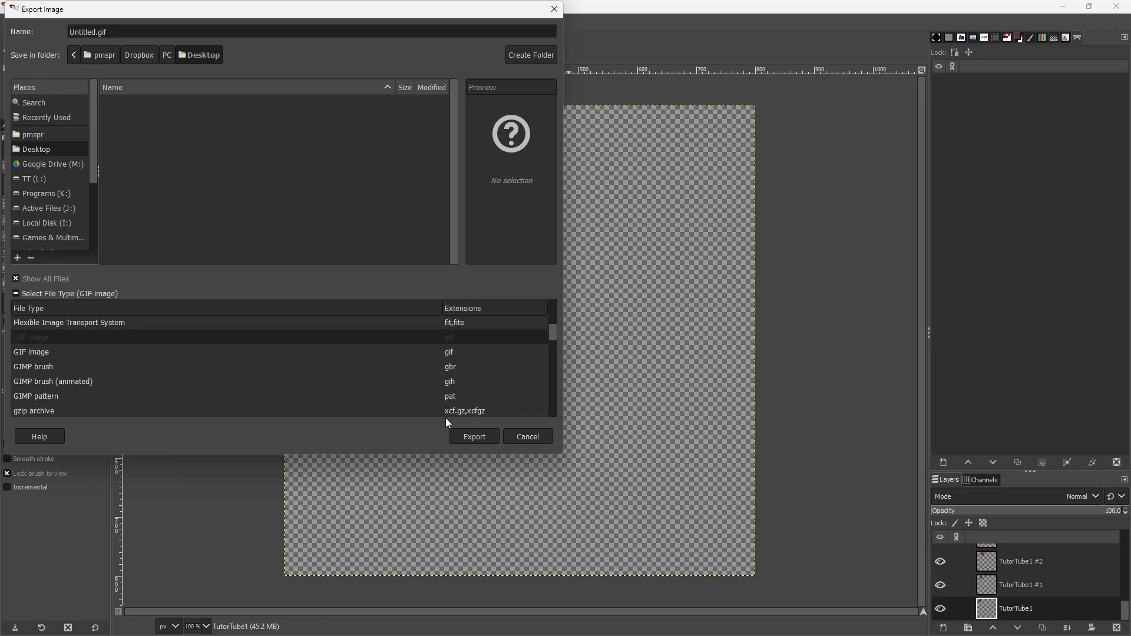
left_click(486, 439)
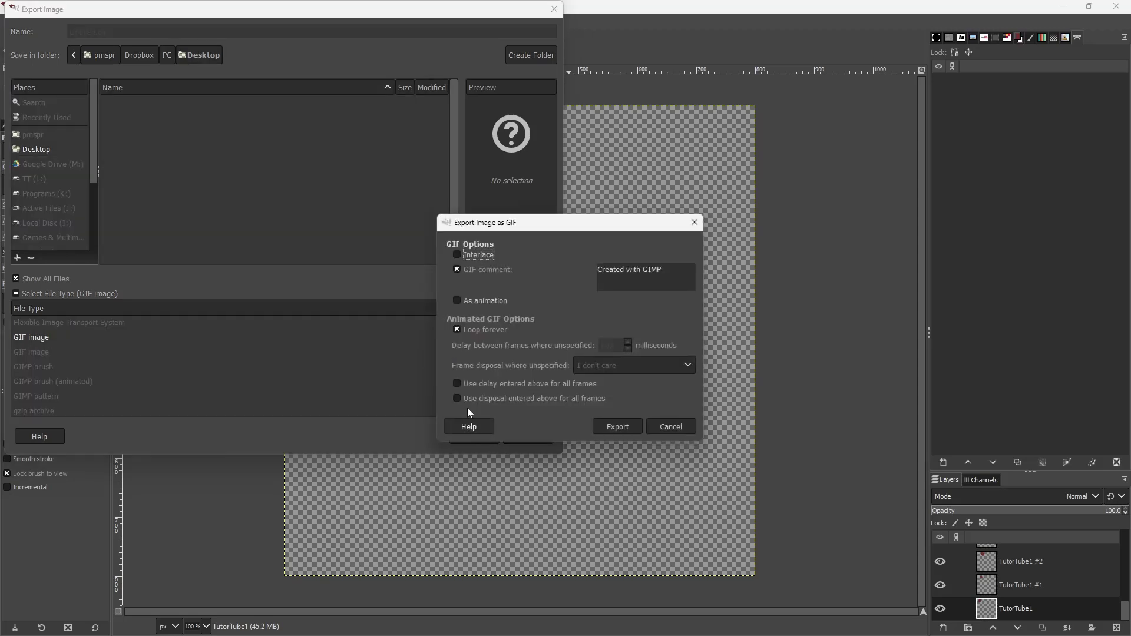
Step: Enable As animation in the GIF export options and export the file
left_click_drag(488, 225, 390, 233)
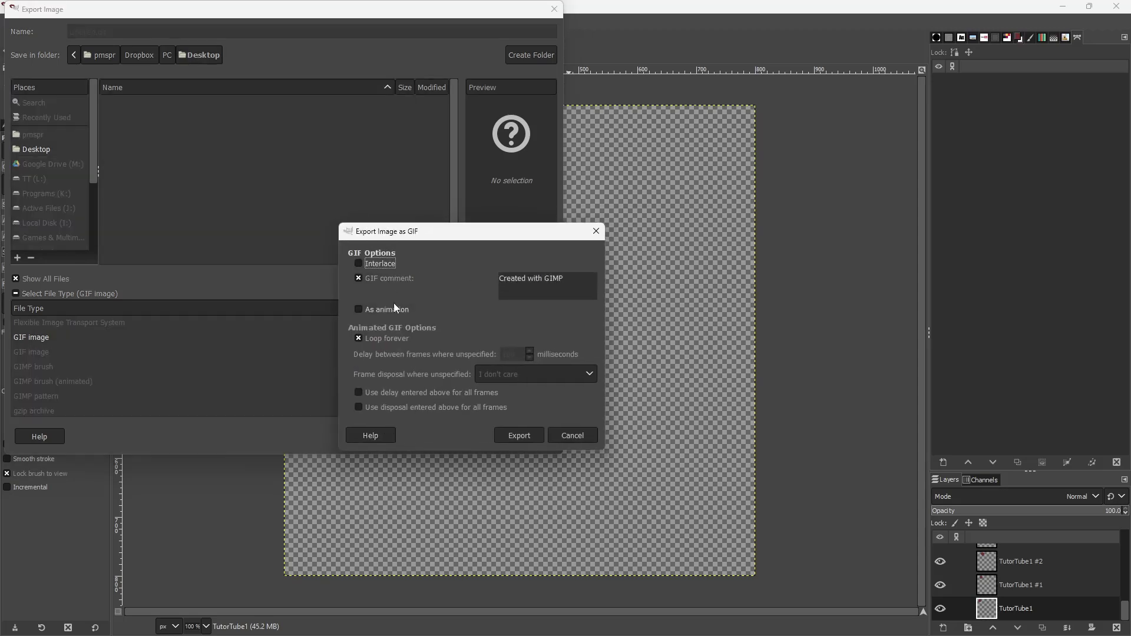
left_click(358, 309)
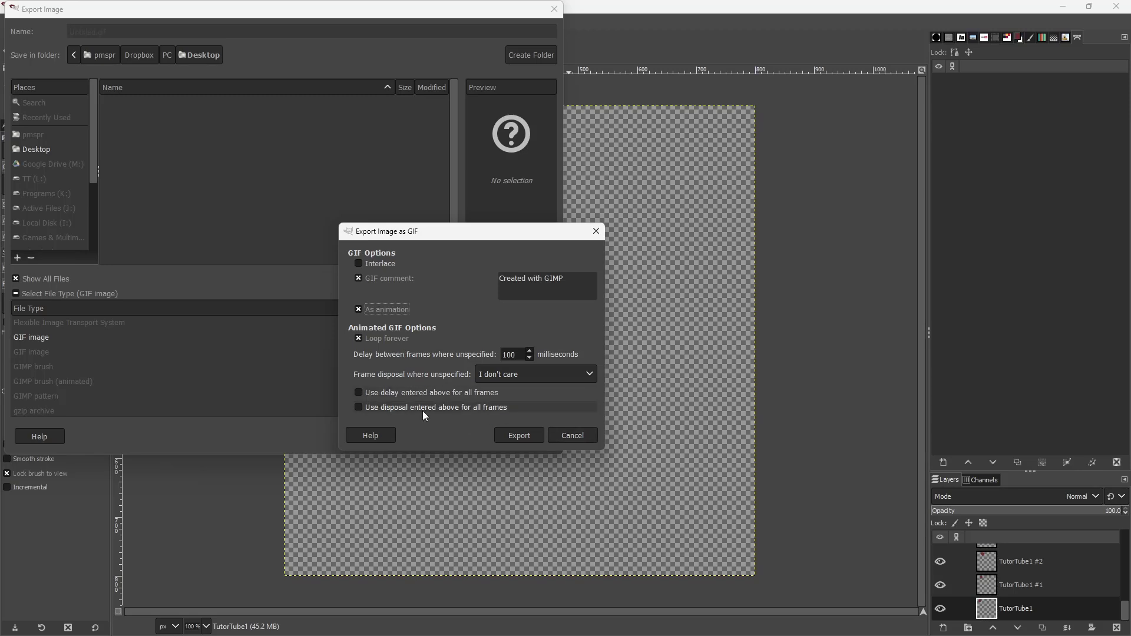
left_click(531, 435)
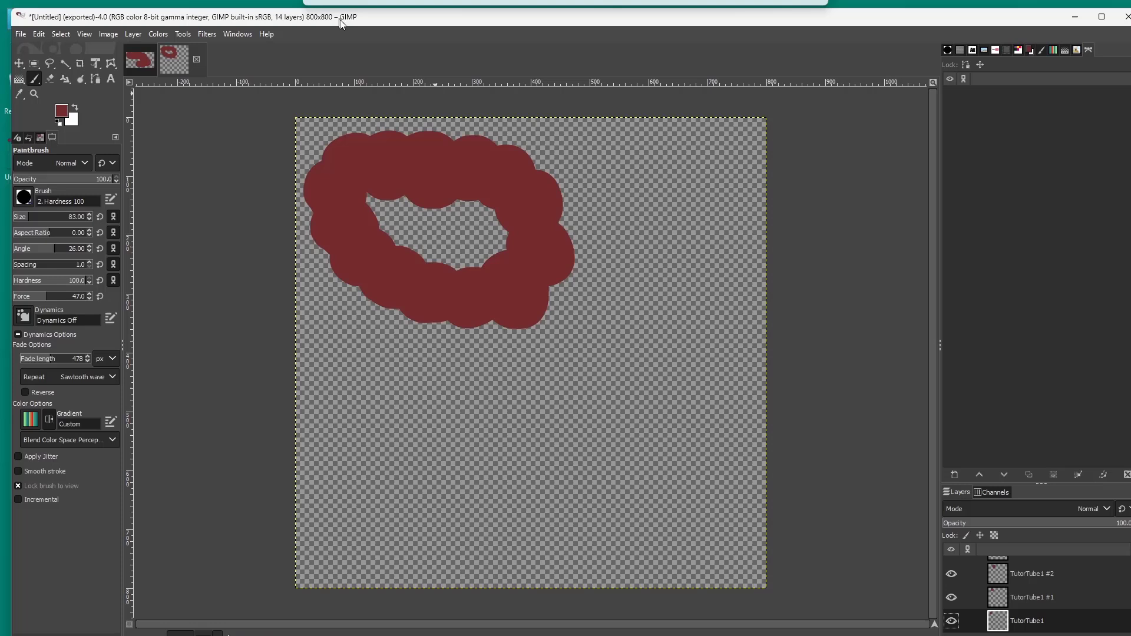
Step: Uncover the desktop, open the exported Untitled.gif to watch the animation, and close the image viewer
double_click(333, 7)
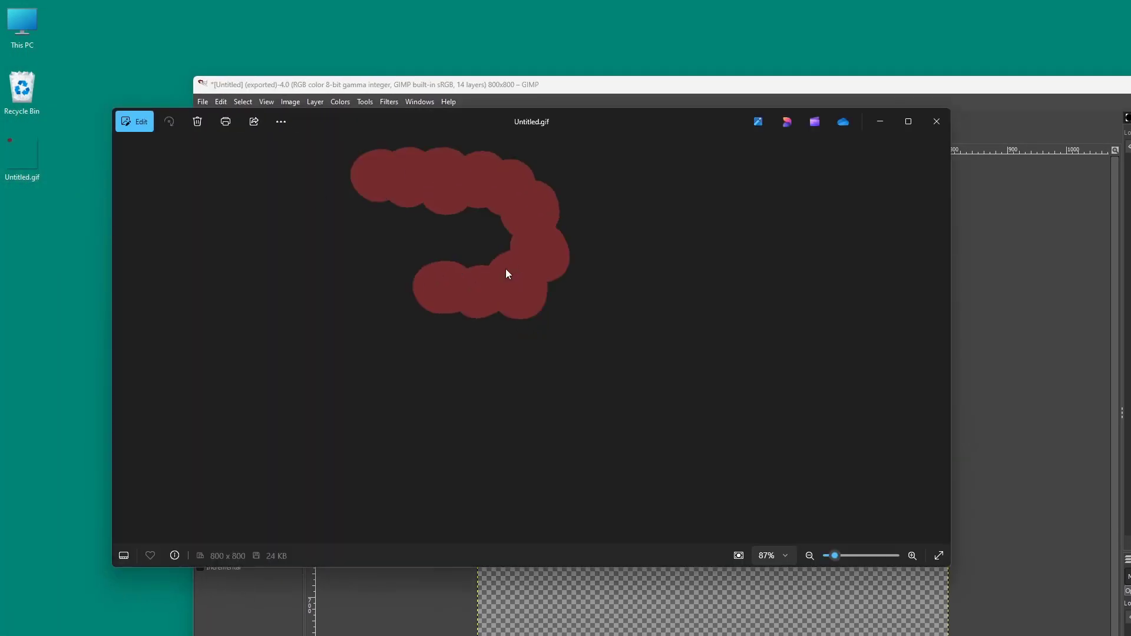
left_click(936, 122)
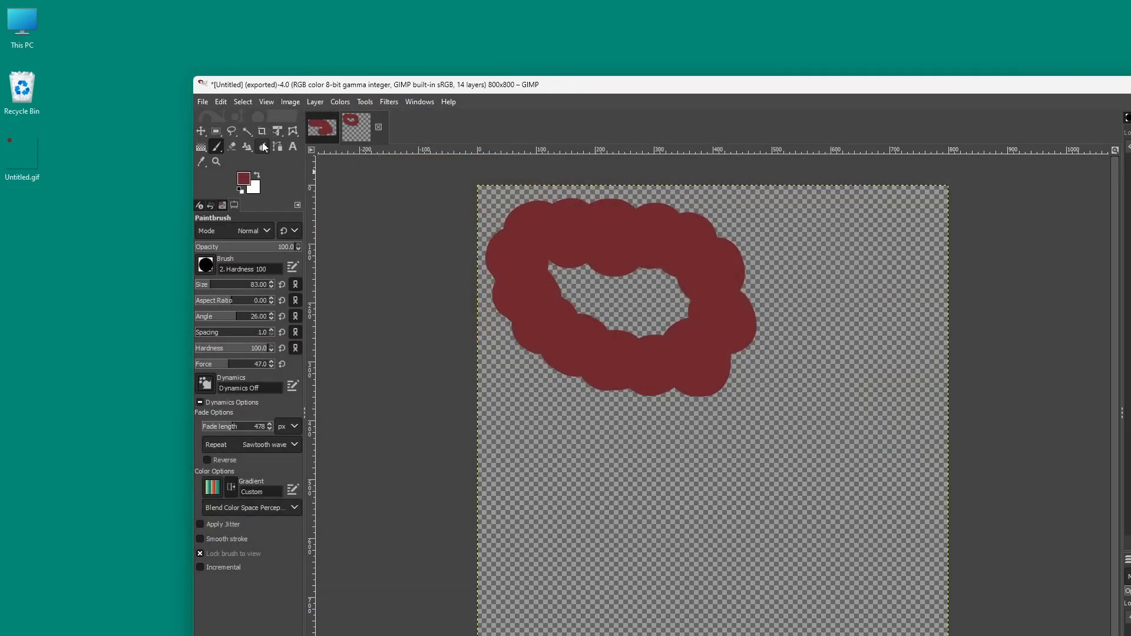
Step: Start a new export with the second GIF image file type, replacing Untitled.gif on the Desktop and keeping its name despite the extension mismatch
left_click(202, 102)
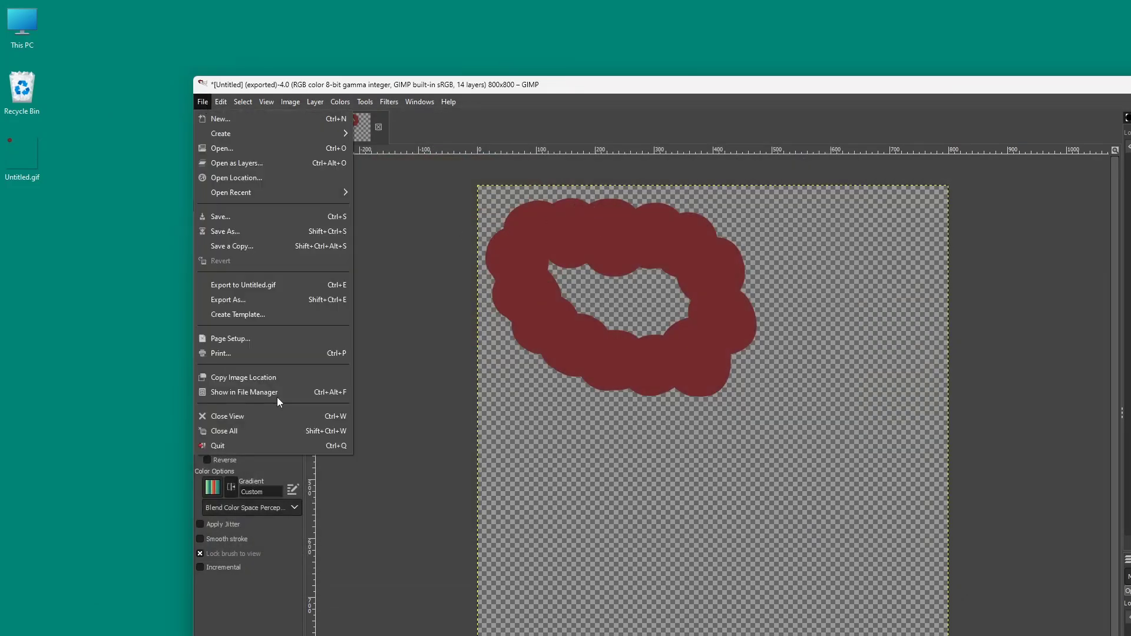
left_click(258, 300)
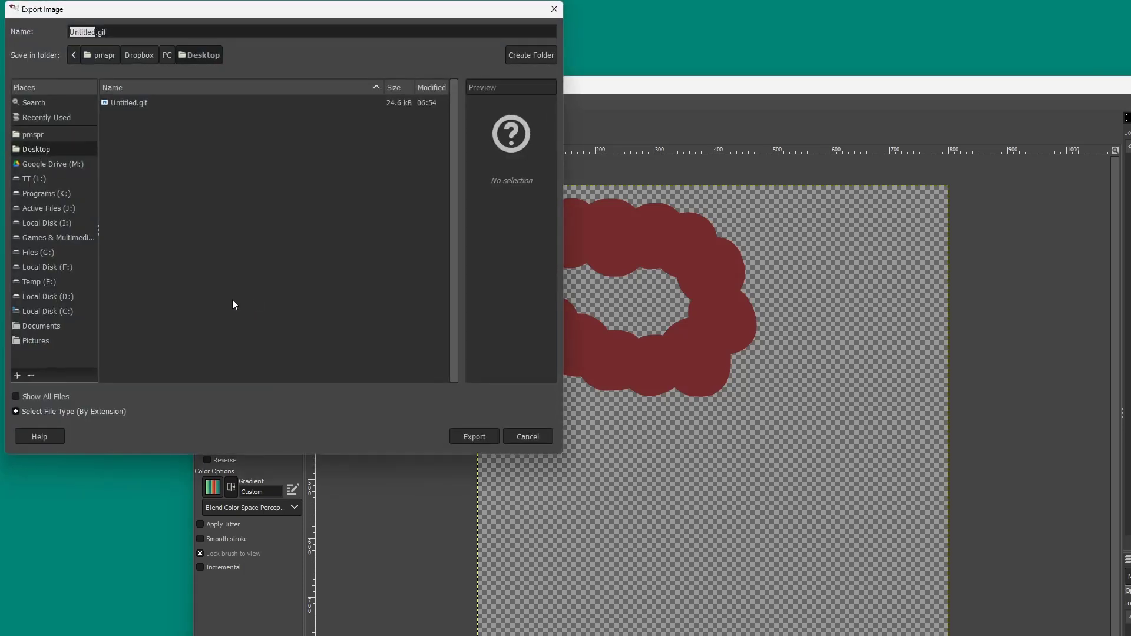
left_click(58, 397)
left_click(57, 412)
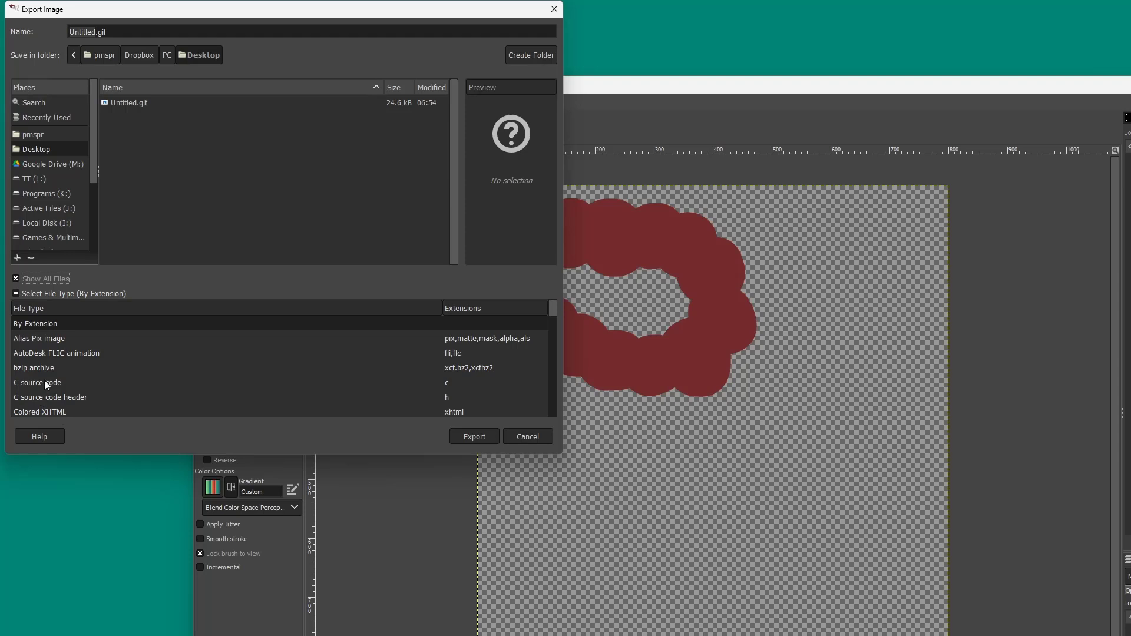
scroll(55, 371, "down", 8)
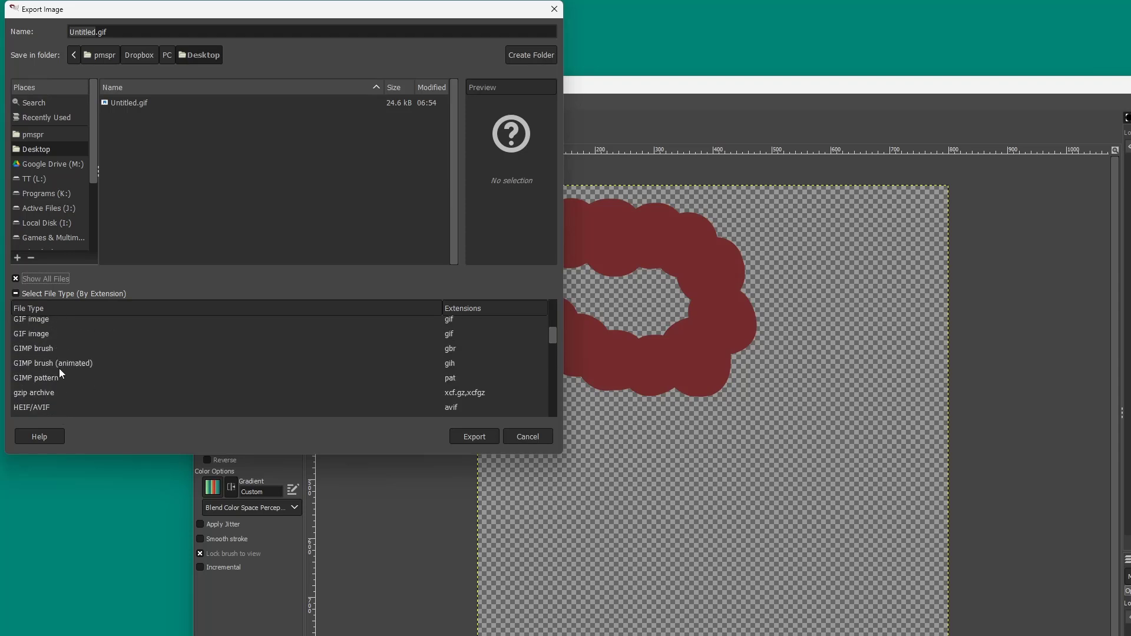
scroll(59, 369, "up", 1)
left_click(130, 353)
left_click(465, 437)
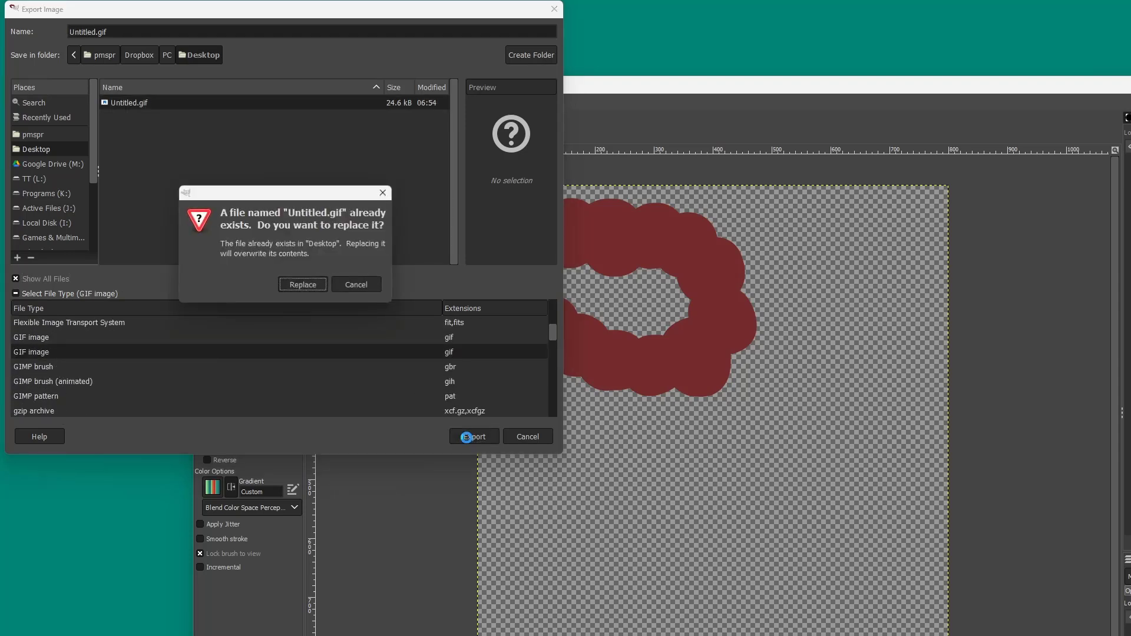
left_click(303, 284)
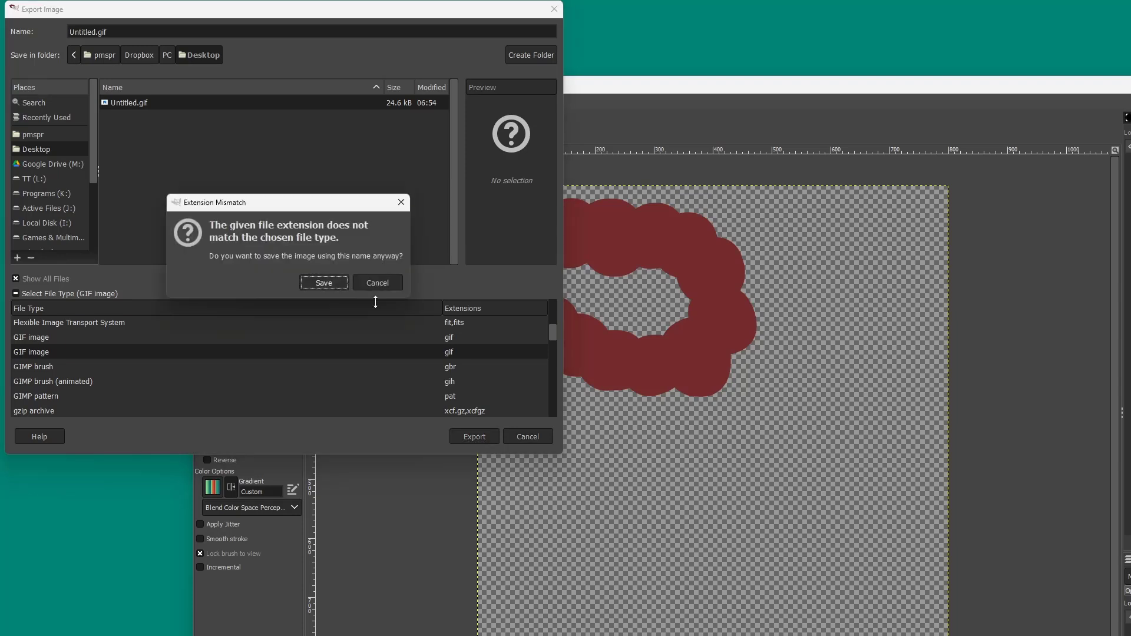
left_click(313, 281)
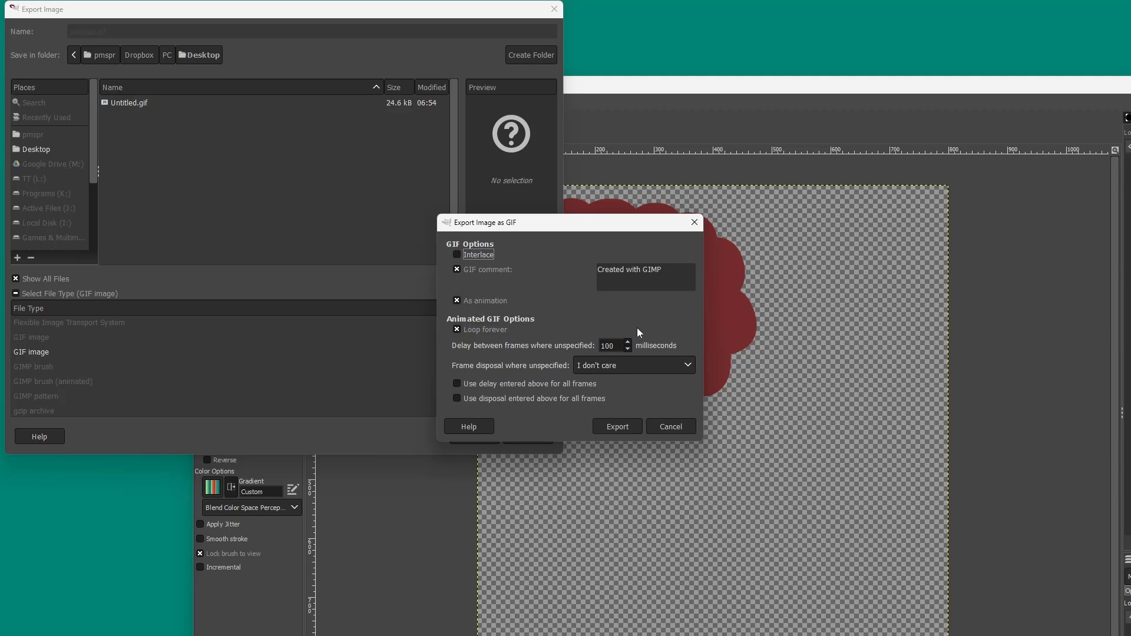
Step: Set the frame disposal to One frame per layer (replace) and export the animated GIF
left_click(621, 368)
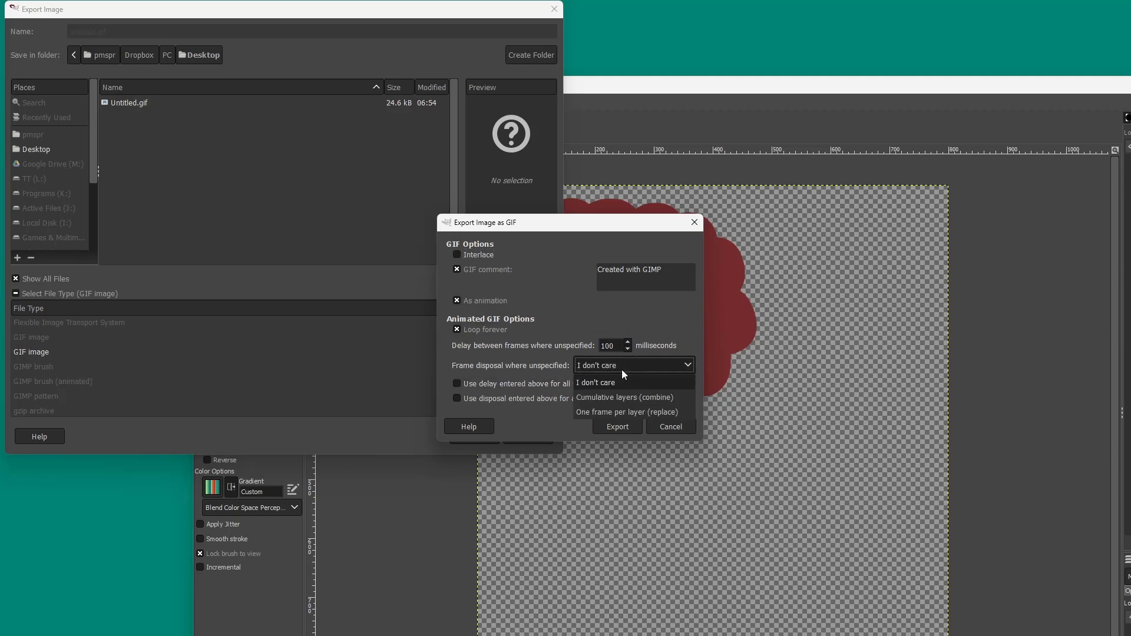
left_click(616, 413)
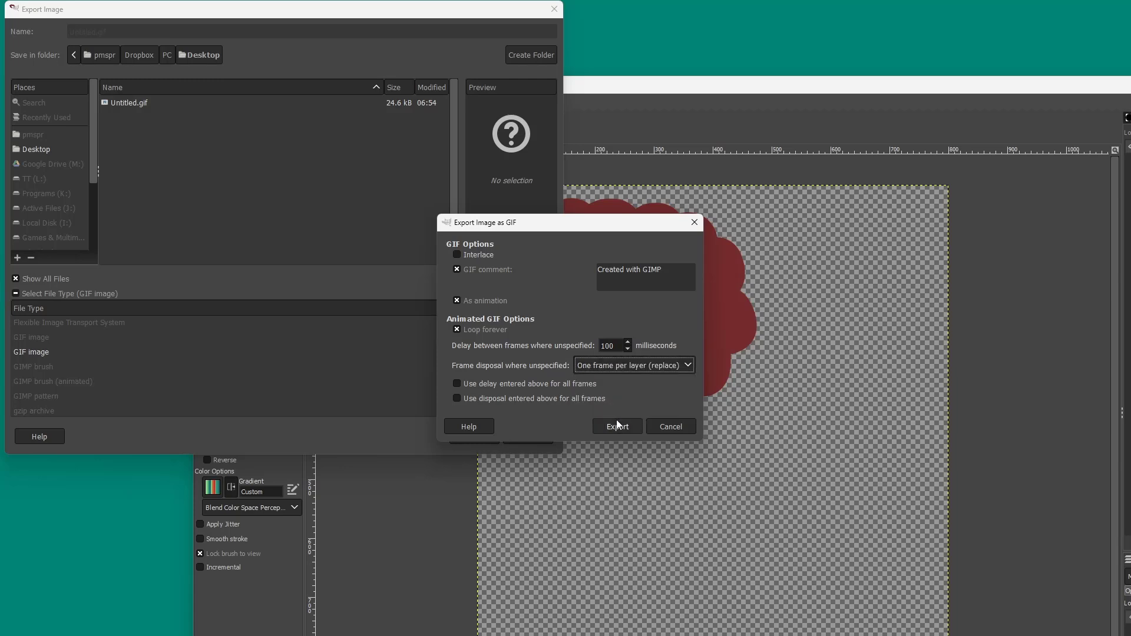
left_click(614, 427)
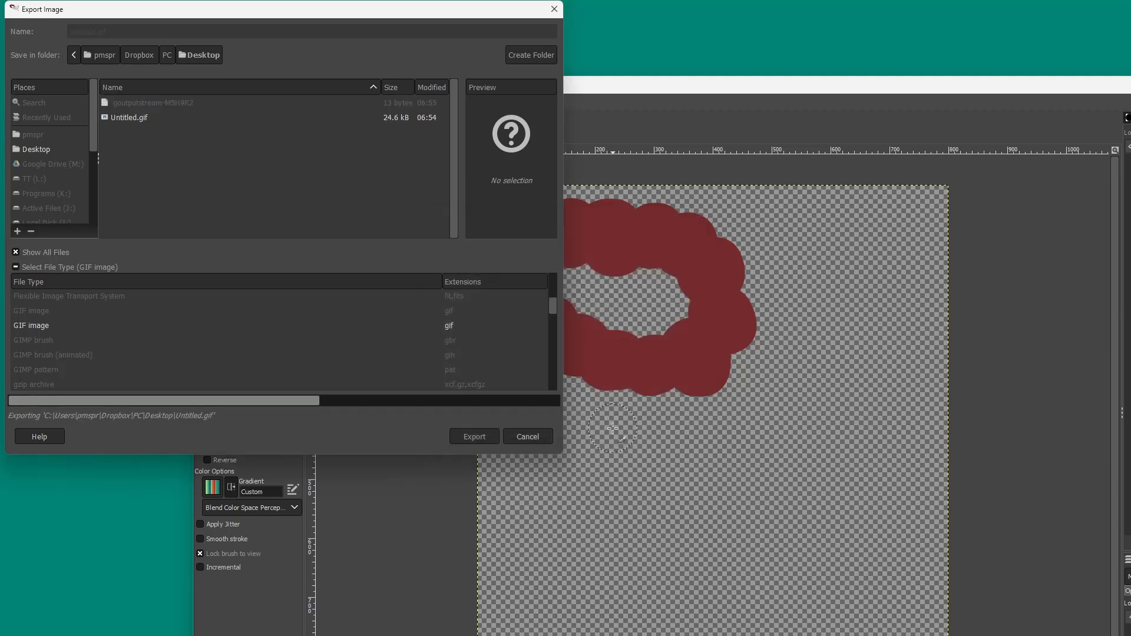
Step: Open the re-exported Untitled.gif from the desktop to check its animation
double_click(22, 156)
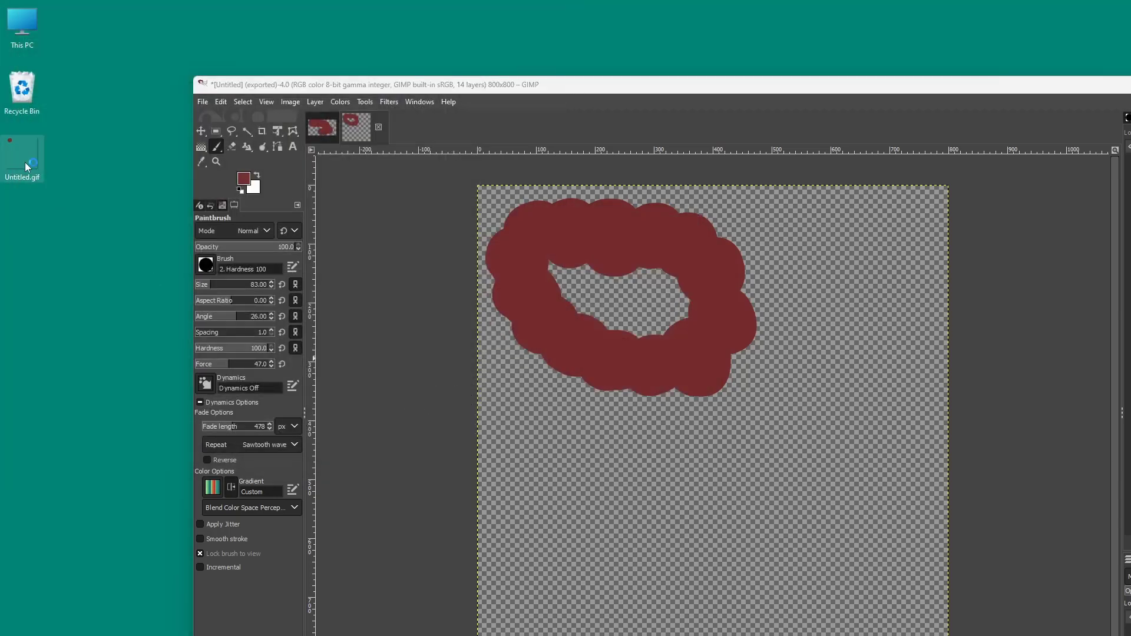